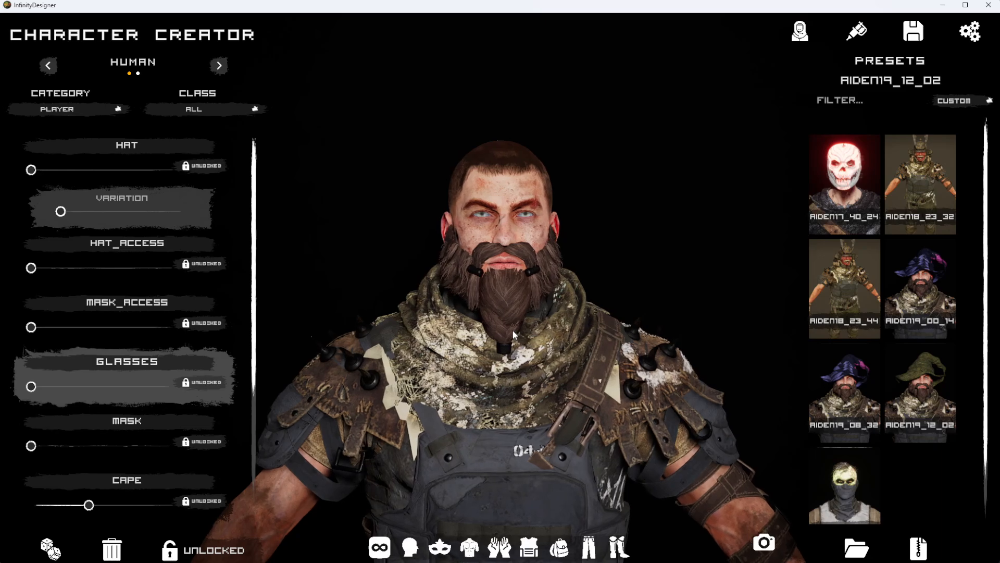
pyautogui.moveTo(512, 330); pyautogui.dragTo(304, 340)
pyautogui.moveTo(801, 378); pyautogui.dragTo(393, 371)
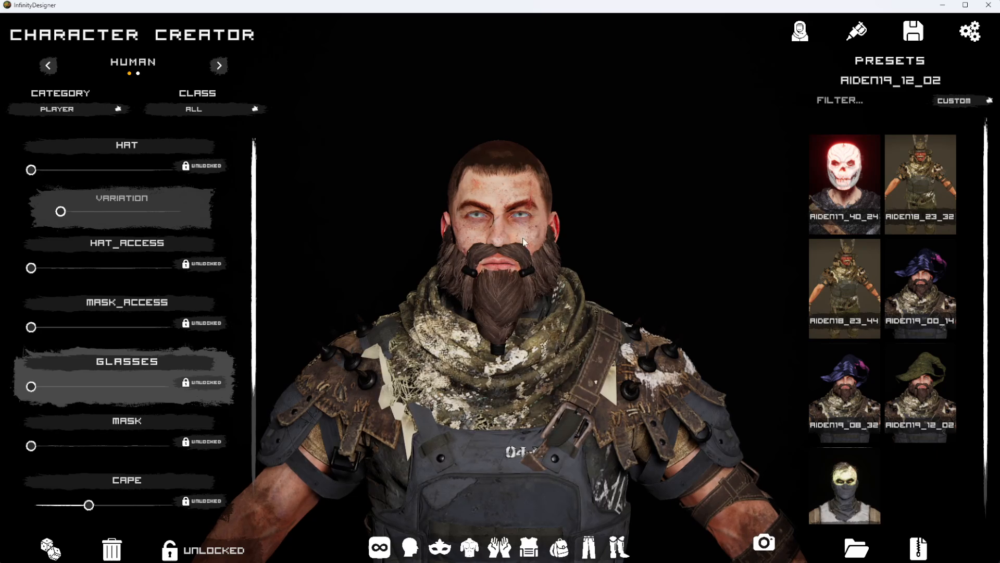
pyautogui.moveTo(512, 361); pyautogui.dragTo(255, 209)
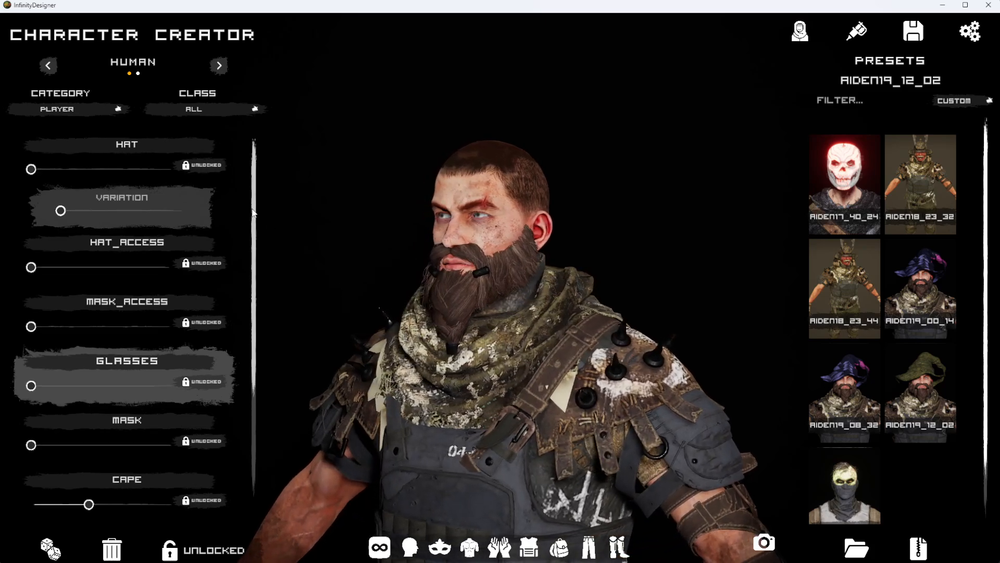
pyautogui.moveTo(628, 372); pyautogui.dragTo(484, 371)
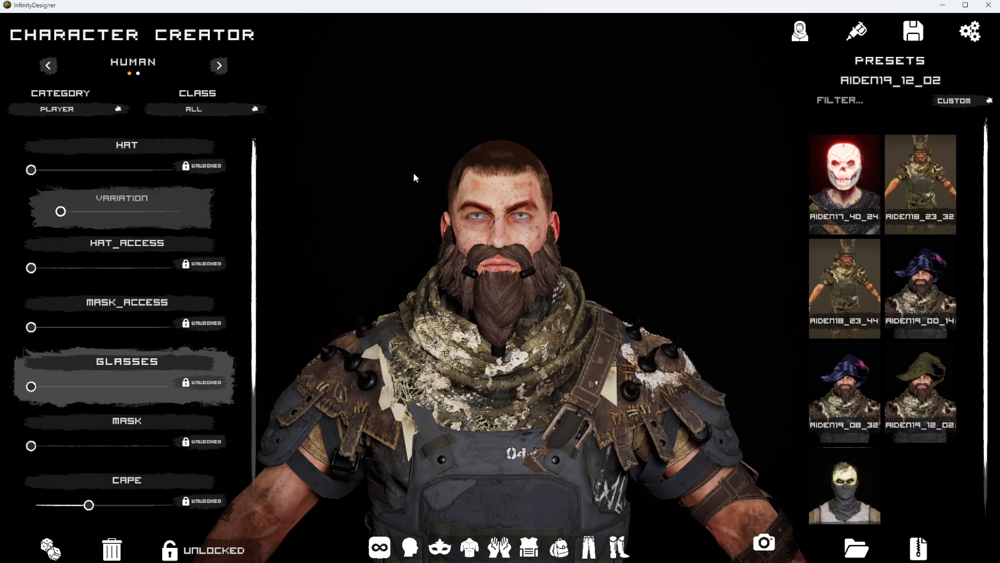
pyautogui.moveTo(620, 250); pyautogui.dragTo(574, 294)
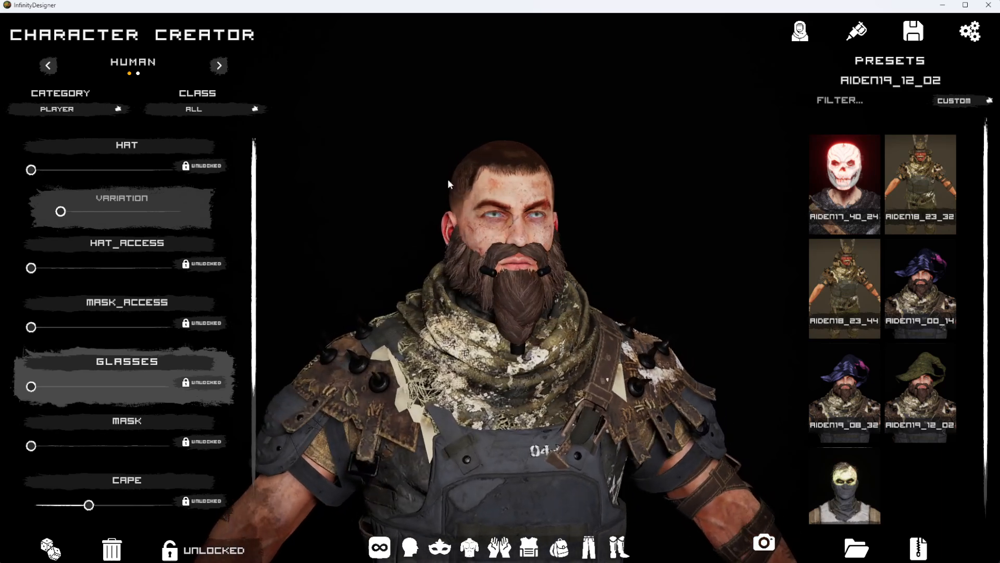
pyautogui.moveTo(761, 381); pyautogui.dragTo(563, 366)
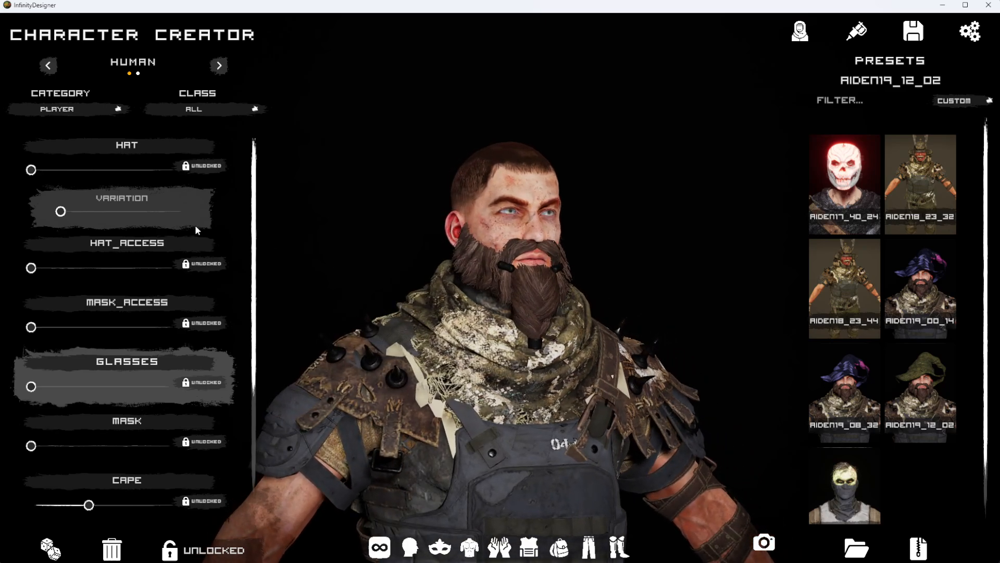
# Open the head options and switch the character's facial hair to the grey version of the braided beard.
pyautogui.click(410, 548)
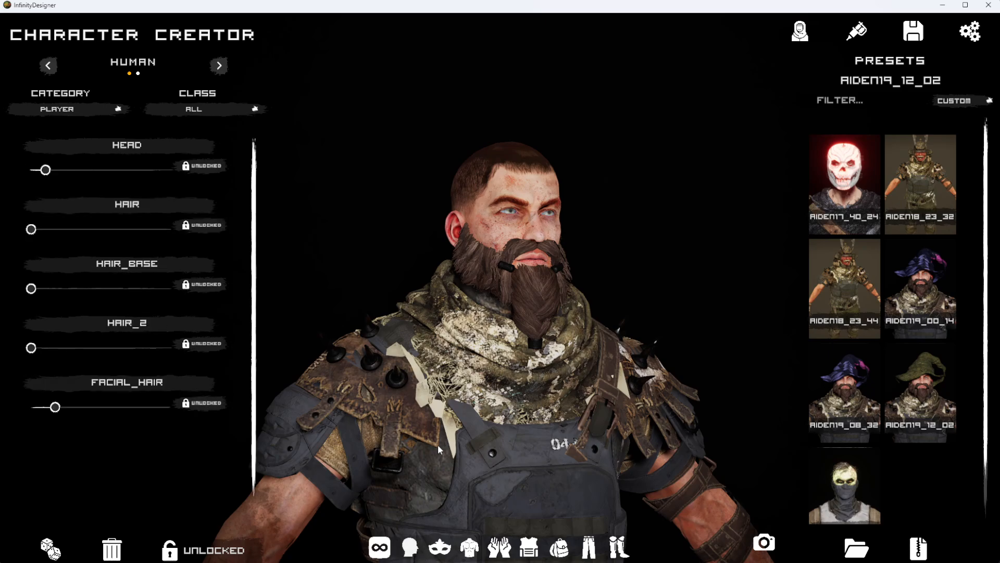
pyautogui.click(57, 408)
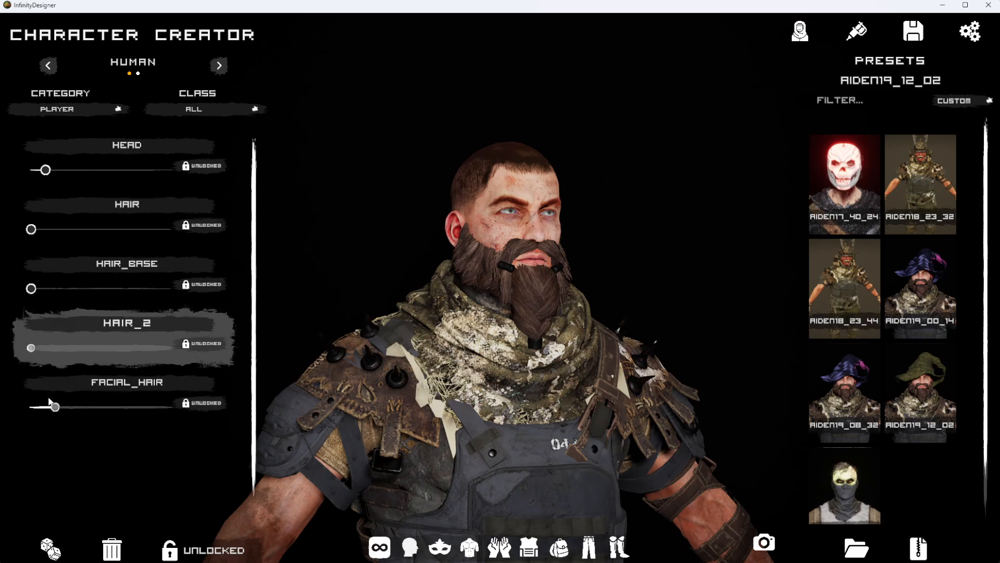
pyautogui.moveTo(57, 411)
pyautogui.mouseDown()
pyautogui.moveTo(33, 408)
pyautogui.moveTo(51, 412)
pyautogui.mouseUp()
pyautogui.moveTo(365, 386); pyautogui.dragTo(471, 329)
pyautogui.moveTo(317, 312); pyautogui.dragTo(557, 300)
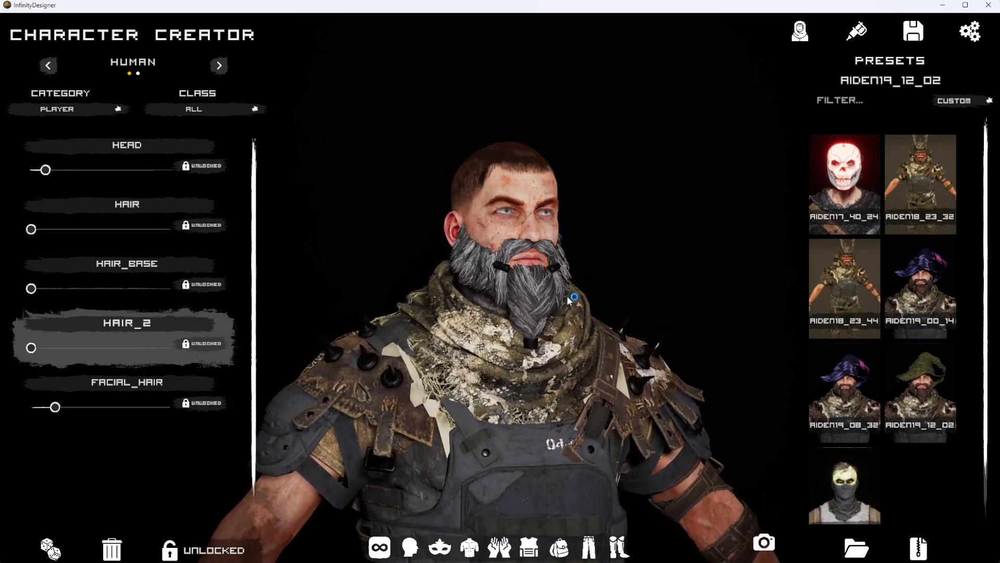
pyautogui.moveTo(68, 412)
pyautogui.mouseDown()
pyautogui.moveTo(81, 408)
pyautogui.moveTo(65, 409)
pyautogui.mouseUp()
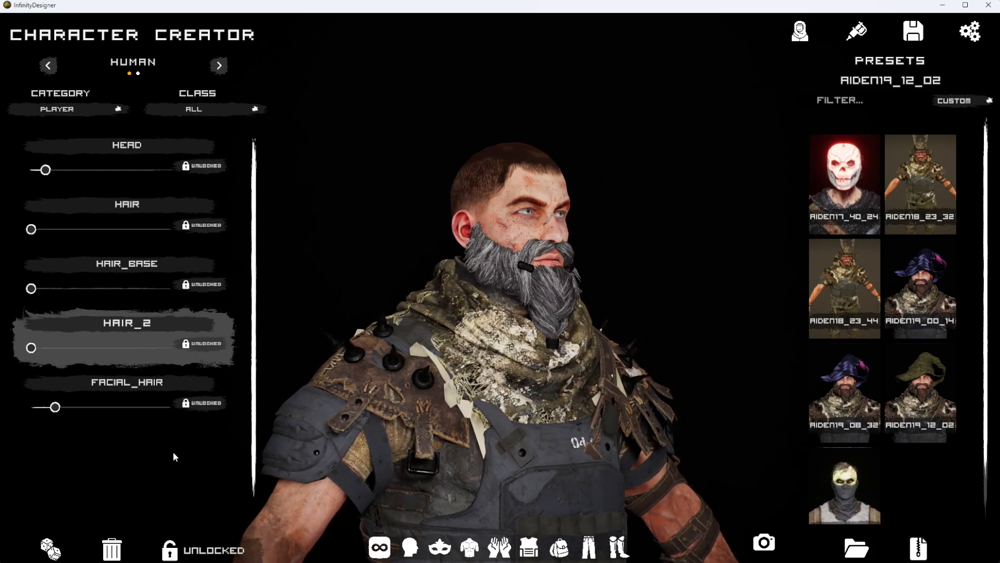
pyautogui.moveTo(703, 426); pyautogui.dragTo(509, 391)
pyautogui.scroll(3, 505, 388)
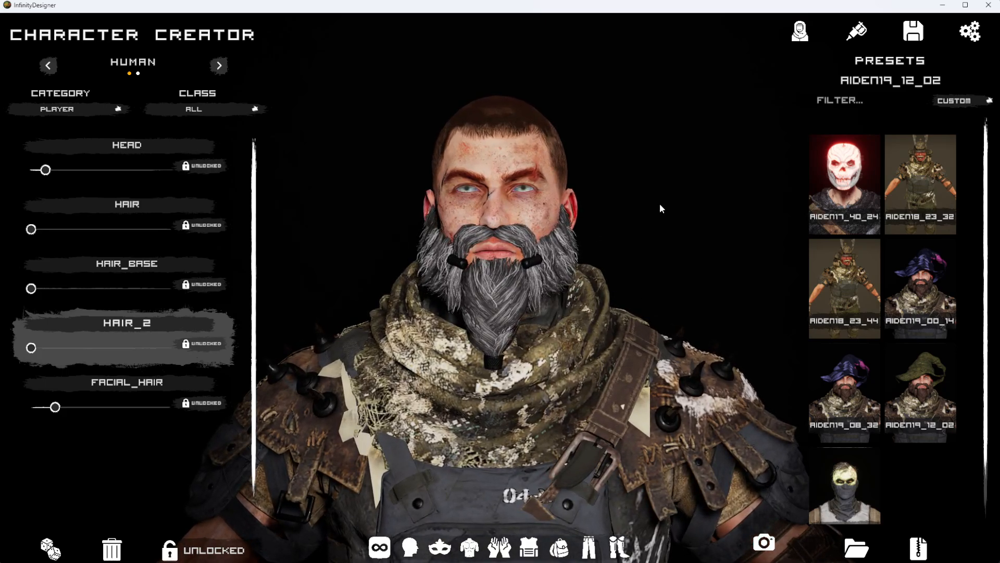
# Open the material properties for slot 1 of PLAYER_FH_BERSERKER_BEARD_TPP and filter the available materials by HAIR.
pyautogui.click(857, 31)
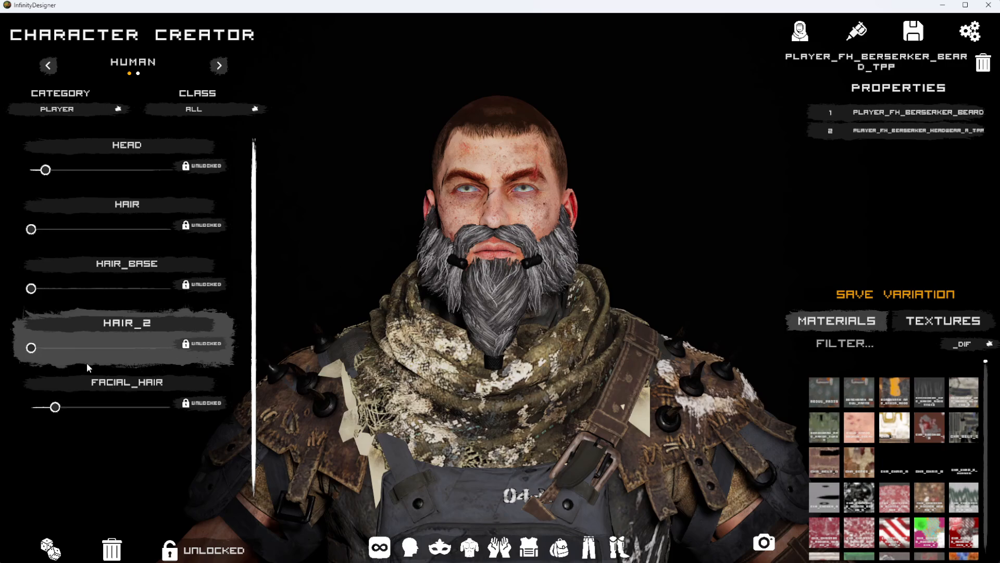
pyautogui.click(120, 148)
pyautogui.click(124, 387)
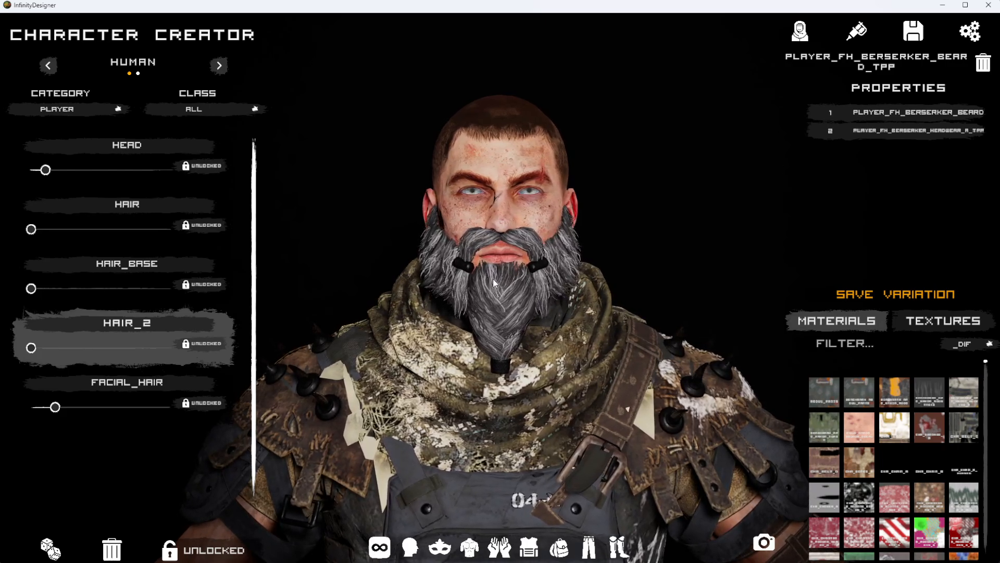
pyautogui.click(832, 114)
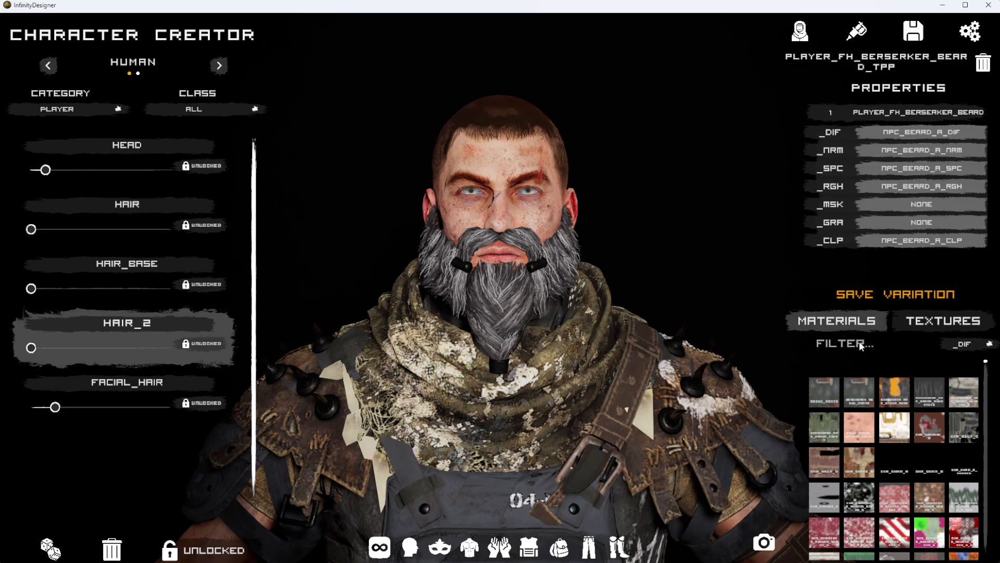
pyautogui.write('HAIR')
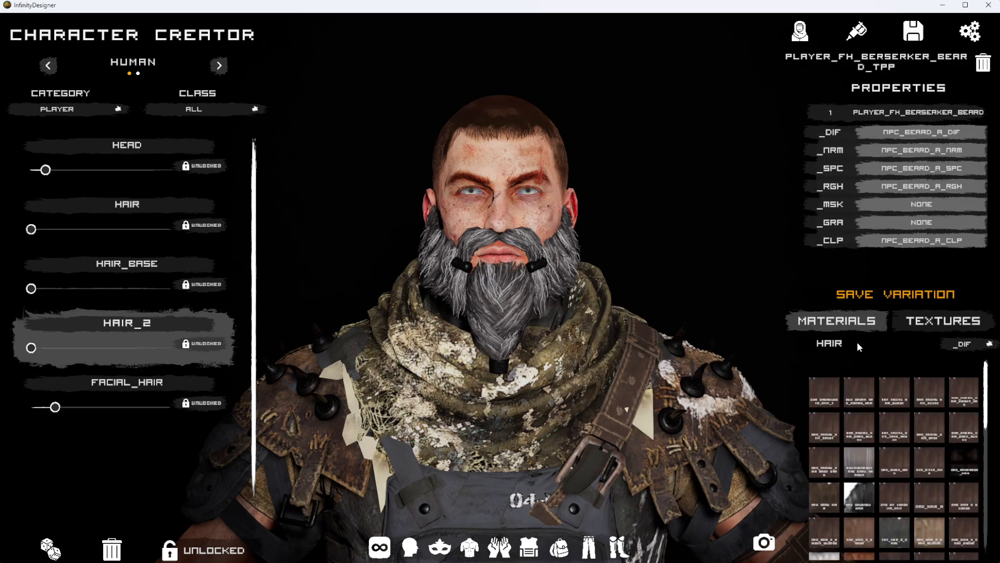
# Try the NPC_HAIR_A_RED and NPC_HAIR_A_BRIGHT_BLONDE materials on the beard's first slot.
pyautogui.scroll(-3, 921, 492)
pyautogui.scroll(-3, 933, 464)
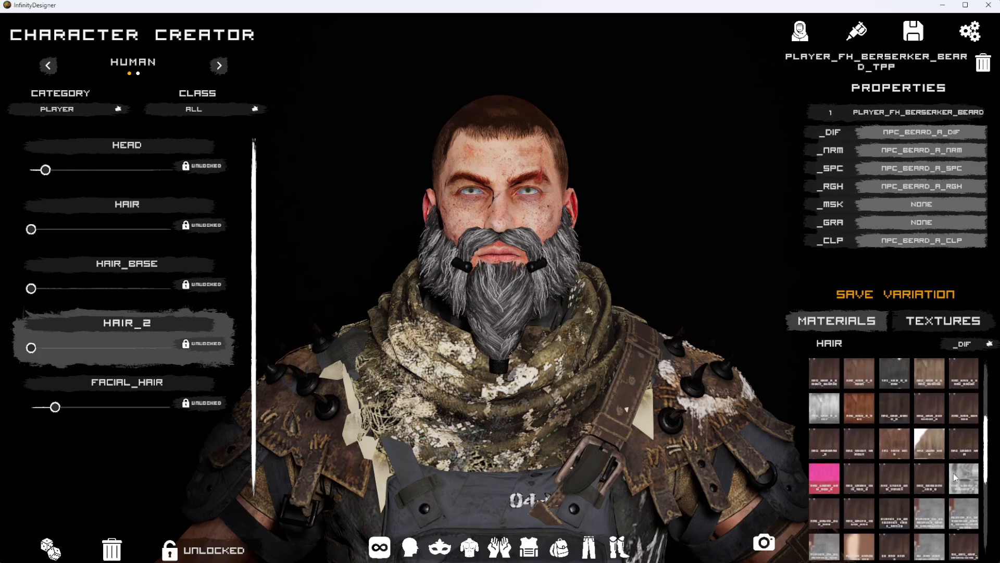
pyautogui.scroll(5, 917, 435)
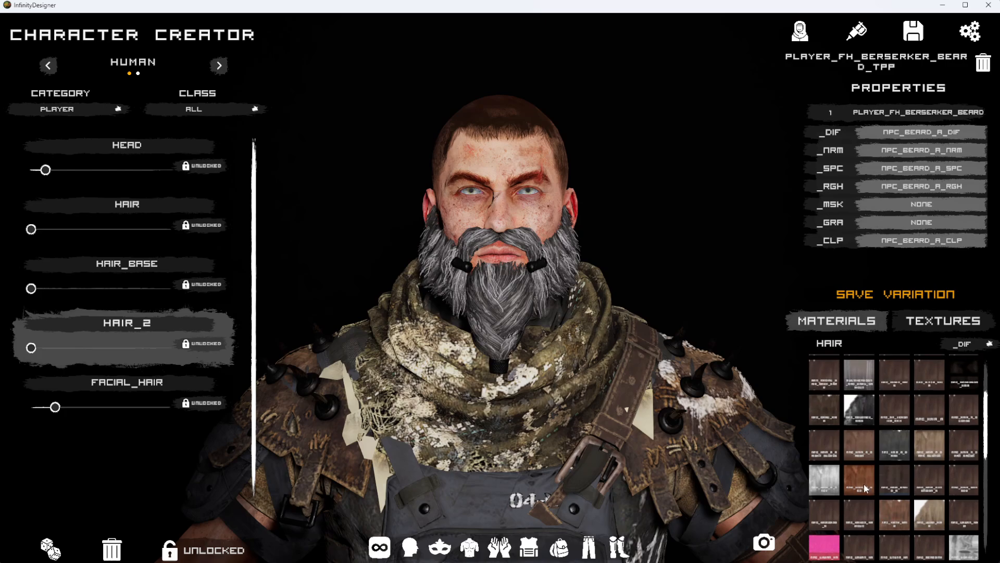
pyautogui.click(856, 482)
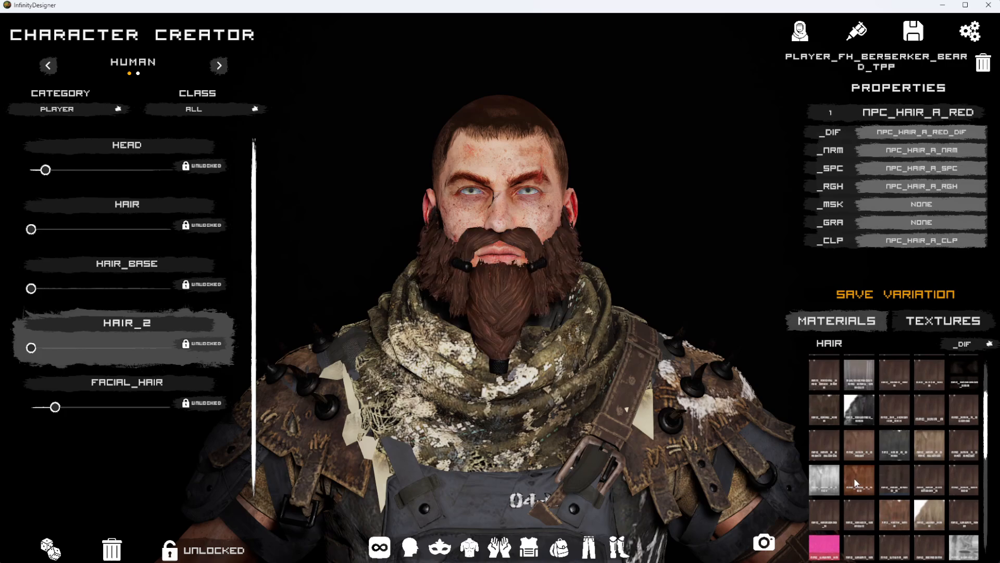
pyautogui.click(826, 444)
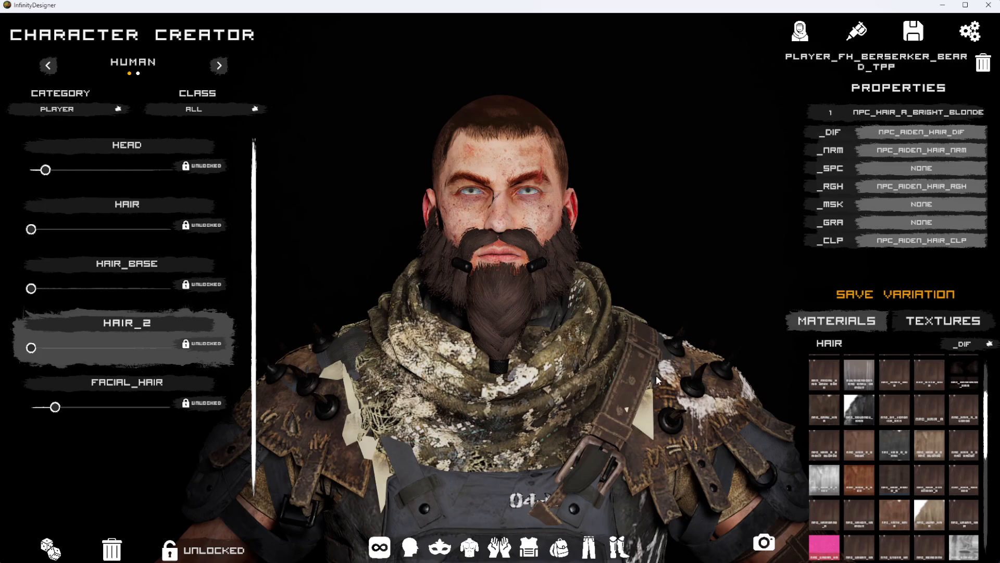
pyautogui.moveTo(630, 371); pyautogui.dragTo(529, 365)
pyautogui.scroll(3, 563, 365)
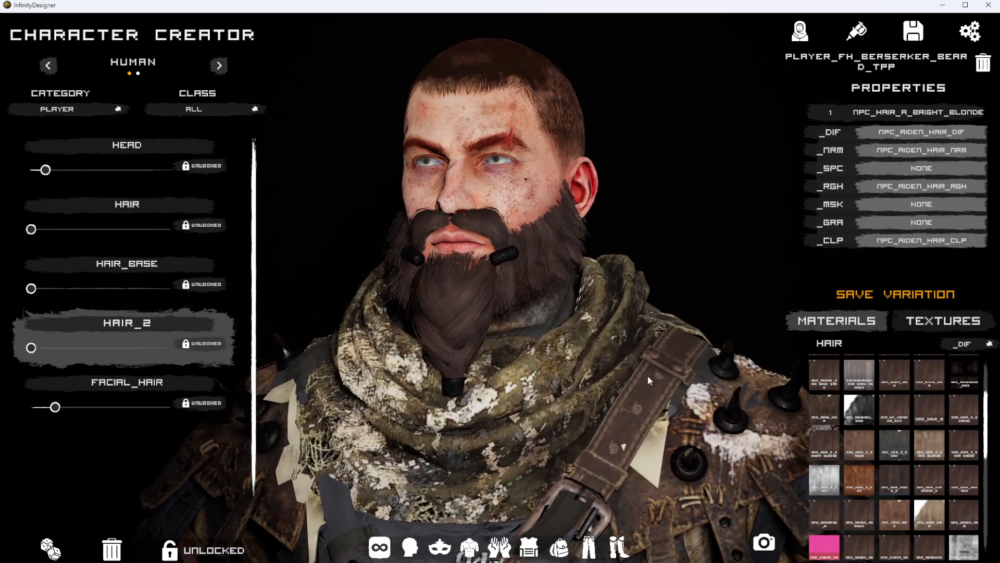
# Try NPC_CARL_HAIR, the brown and dark brown MAN_FACIAL_HAIR materials, and MULTIHEAD007_NPC_CARL_HAIRCUT on the beard.
pyautogui.click(823, 405)
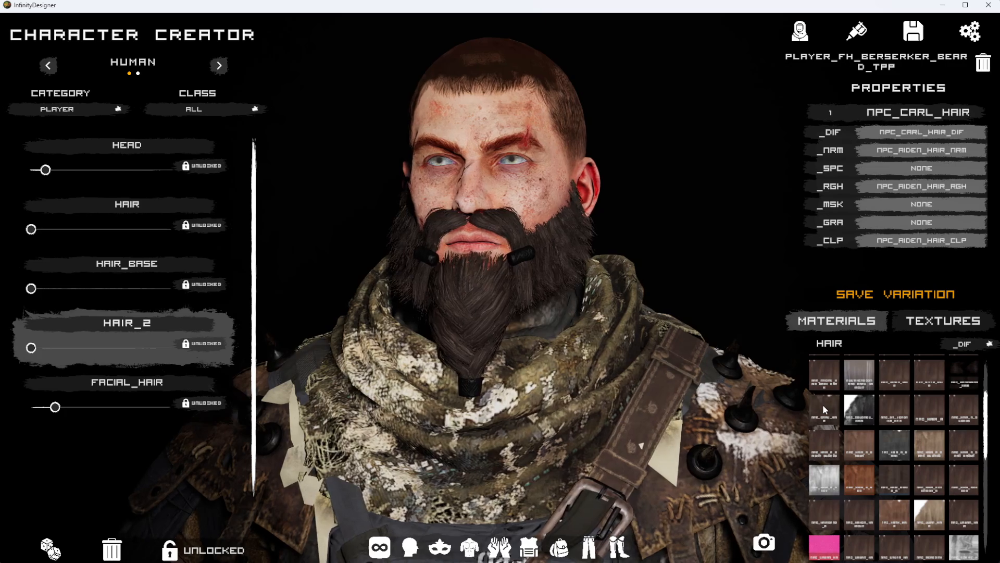
pyautogui.scroll(1, 879, 436)
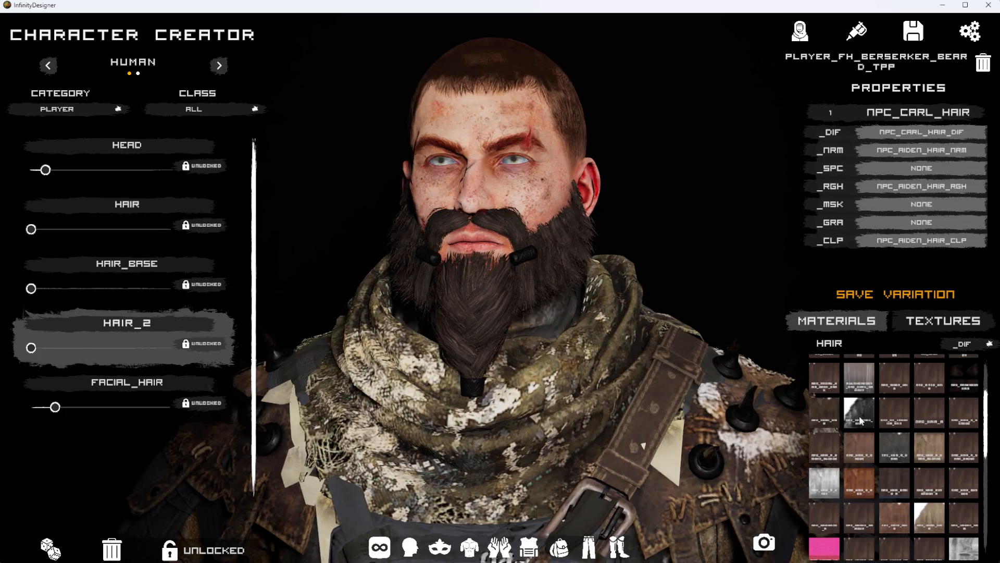
pyautogui.scroll(2, 859, 415)
pyautogui.click(826, 408)
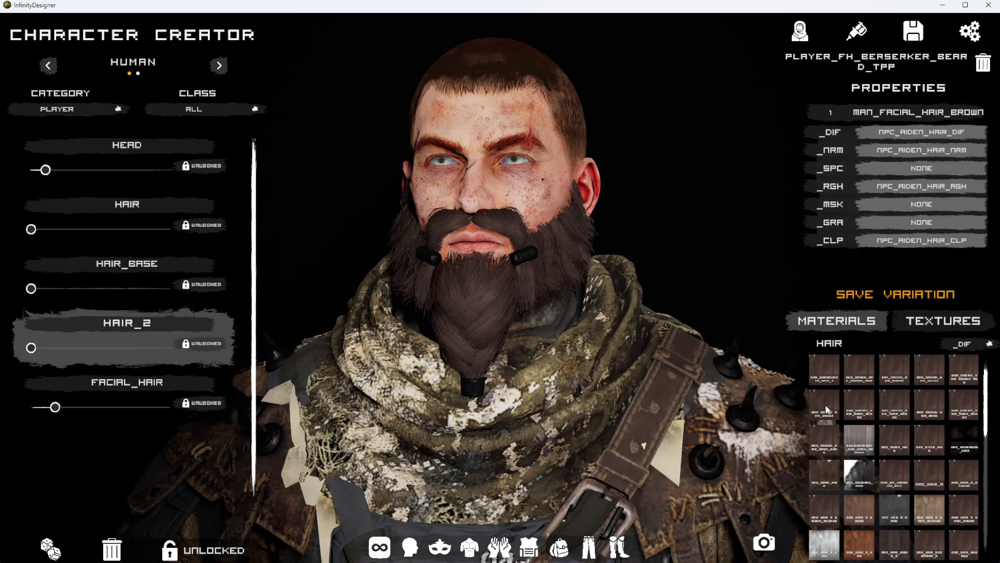
pyautogui.click(861, 397)
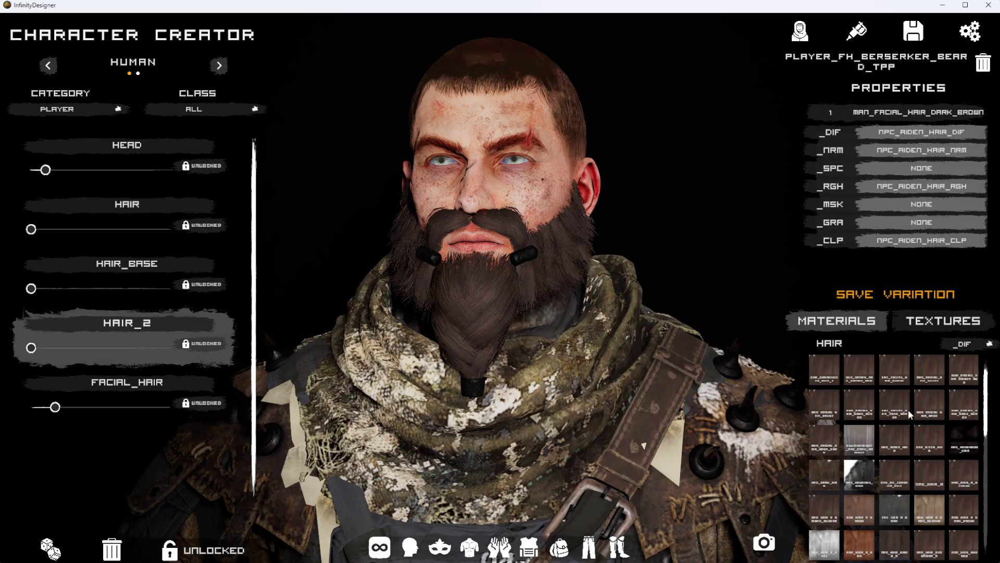
pyautogui.click(858, 437)
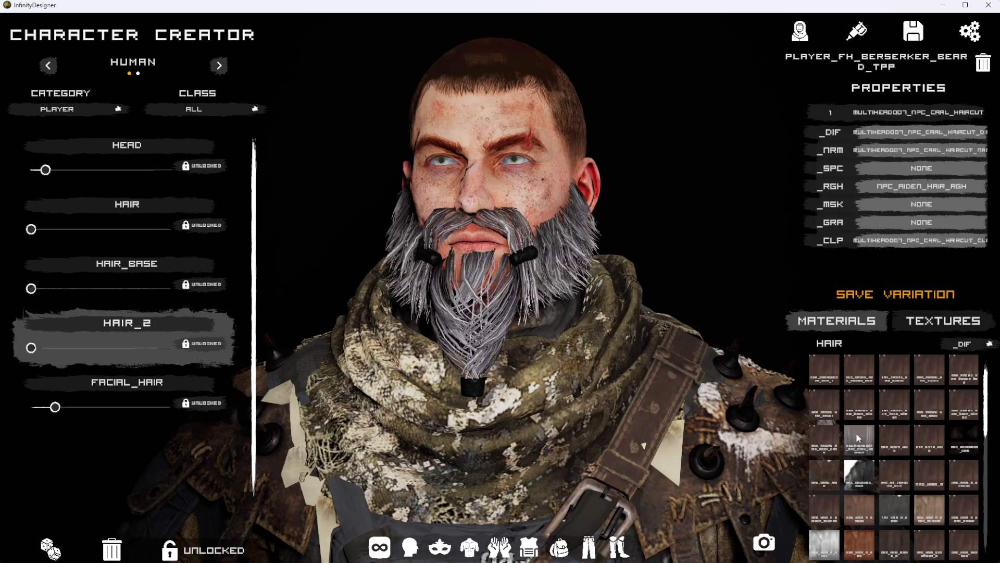
# Try the MAN_FACIAL_HAIR_GREY_BLACK and DLC_OPERA_NPC_ASTRID_HAIR materials on the beard.
pyautogui.click(902, 433)
pyautogui.click(965, 401)
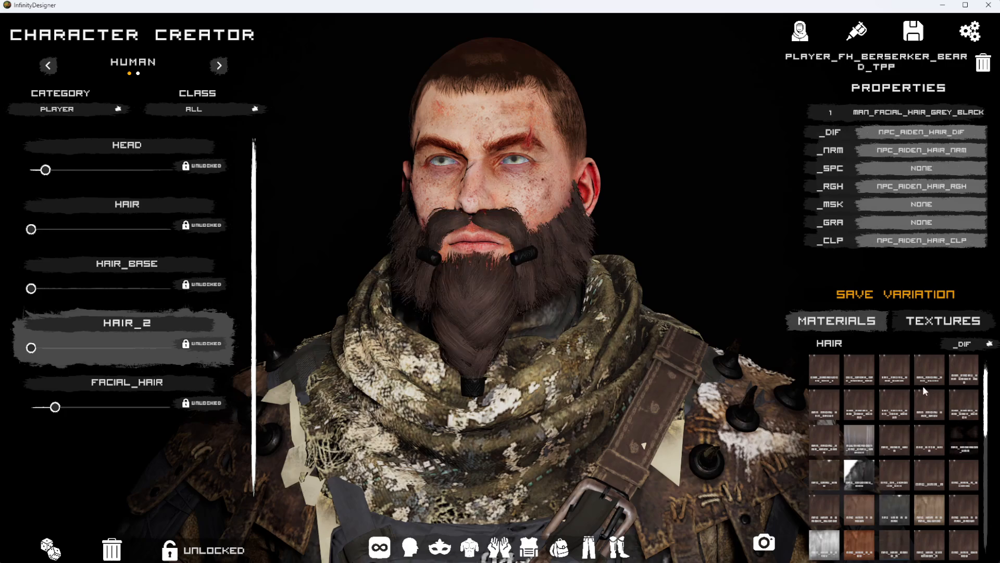
pyautogui.moveTo(923, 385); pyautogui.dragTo(926, 489)
pyautogui.click(961, 395)
pyautogui.click(831, 388)
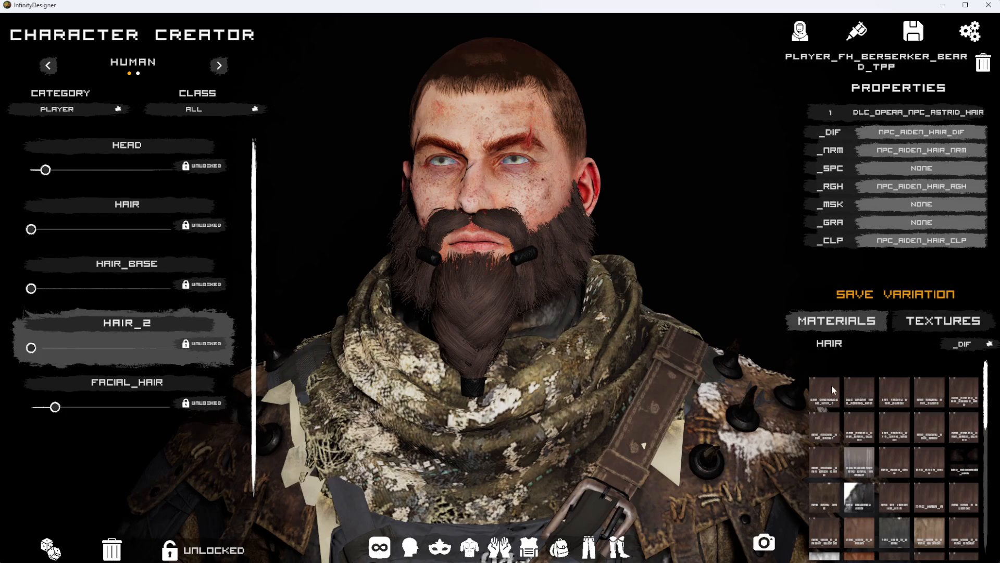
# Try NPC_HAIR_A_BRIGHT_BLONDE, NPC_HAKON_HAIRCUT, NPC_HAIR_A_DARK_BLONDE and NPC_JUAN_HAIR as the beard's material.
pyautogui.scroll(-3, 839, 404)
pyautogui.click(829, 411)
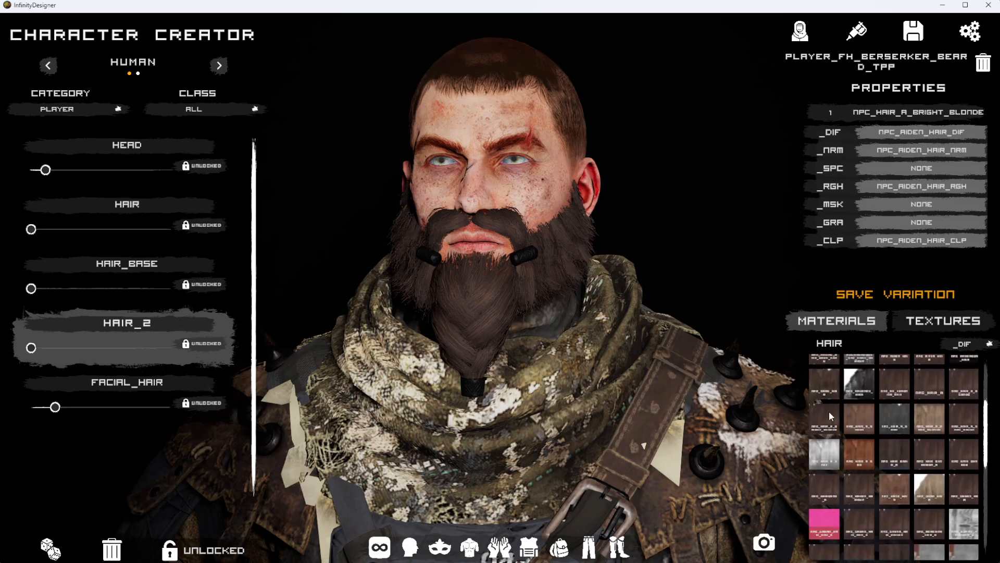
pyautogui.click(828, 485)
pyautogui.click(858, 483)
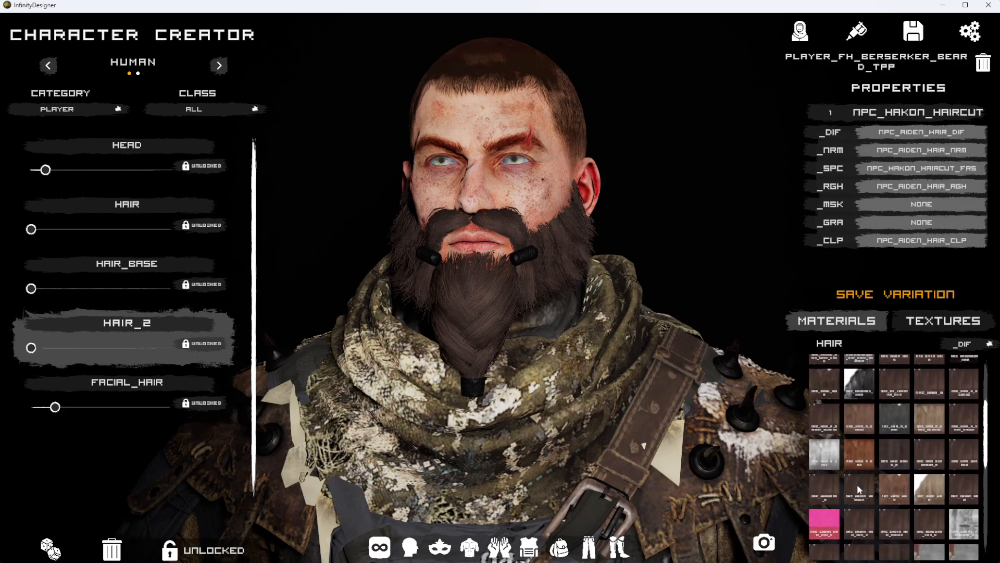
pyautogui.click(897, 412)
pyautogui.click(926, 421)
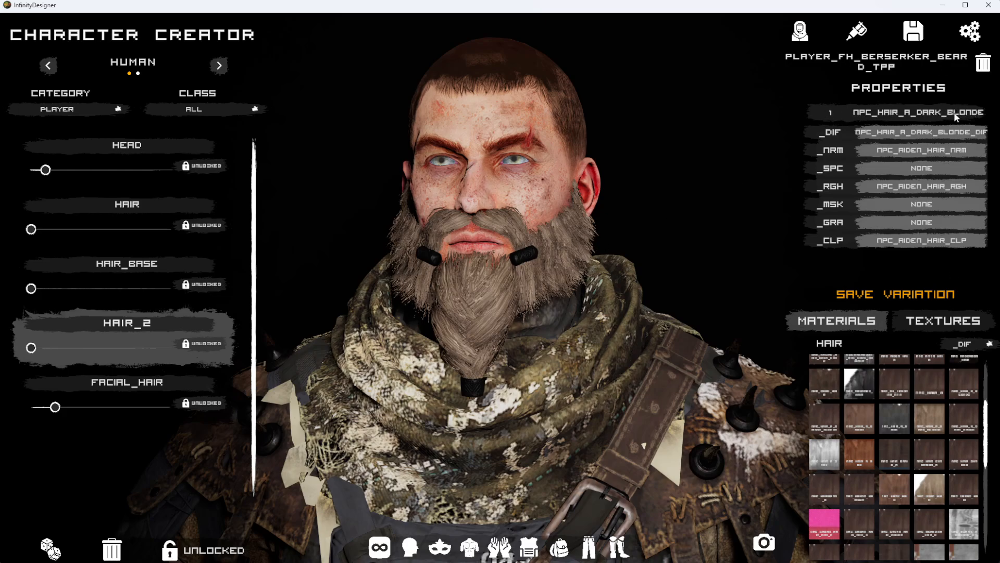
pyautogui.click(929, 490)
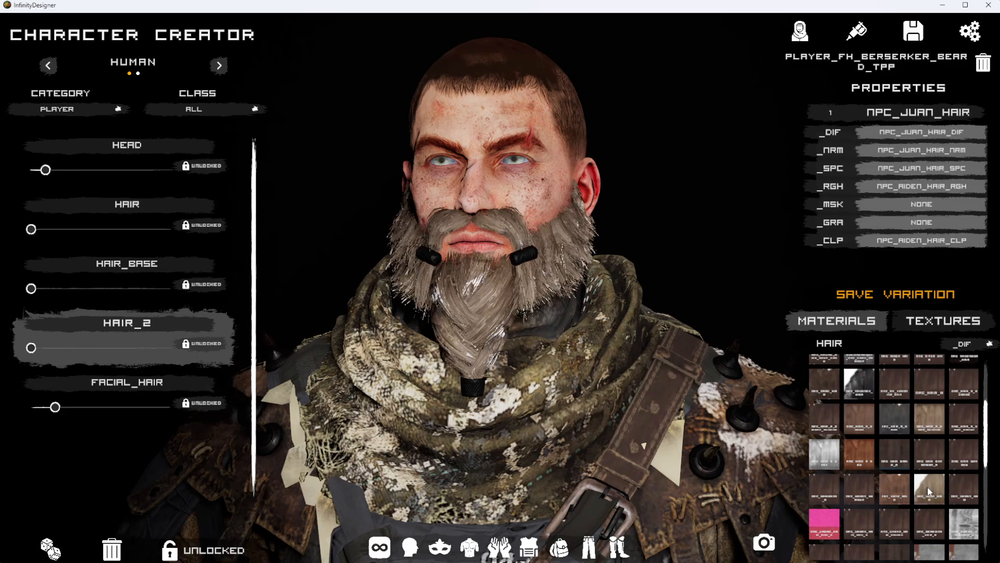
# Try the NPC_LAWAN_HAIR_VIOLET and SH_MAN_HAIR_SYSTEM_B_DARK_BLONDE materials on the beard.
pyautogui.scroll(-3, 896, 454)
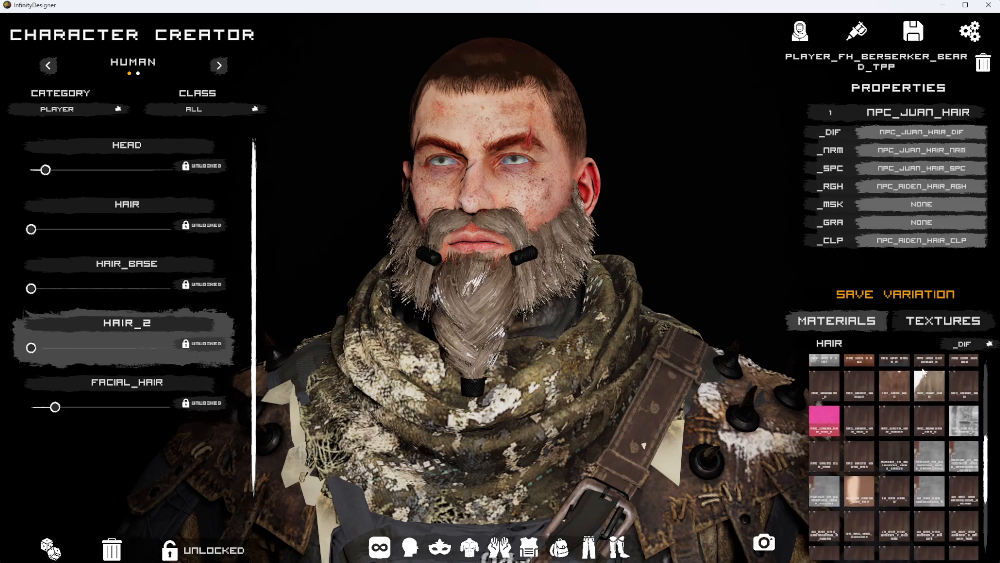
pyautogui.click(862, 417)
pyautogui.click(892, 417)
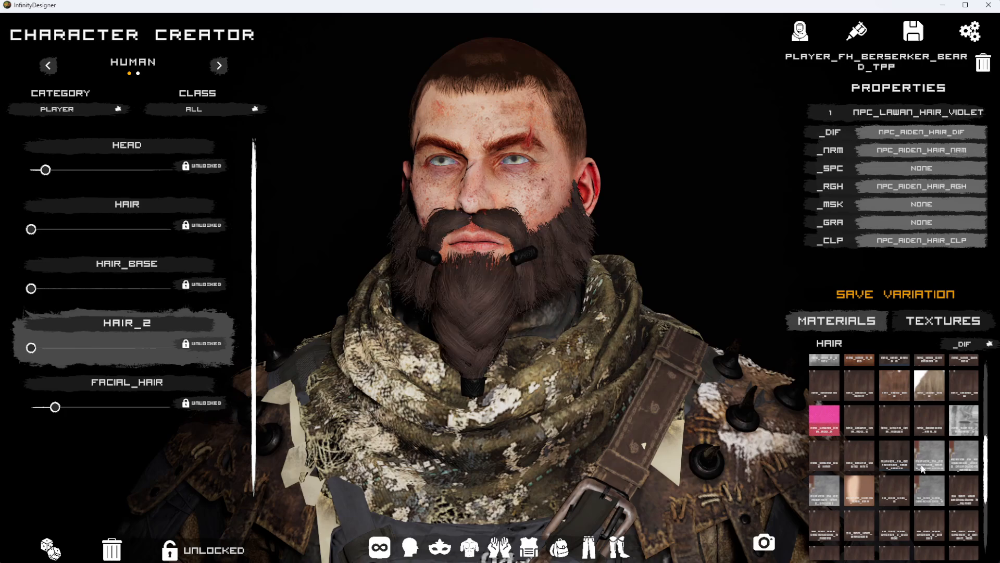
pyautogui.scroll(-2, 920, 420)
pyautogui.click(896, 492)
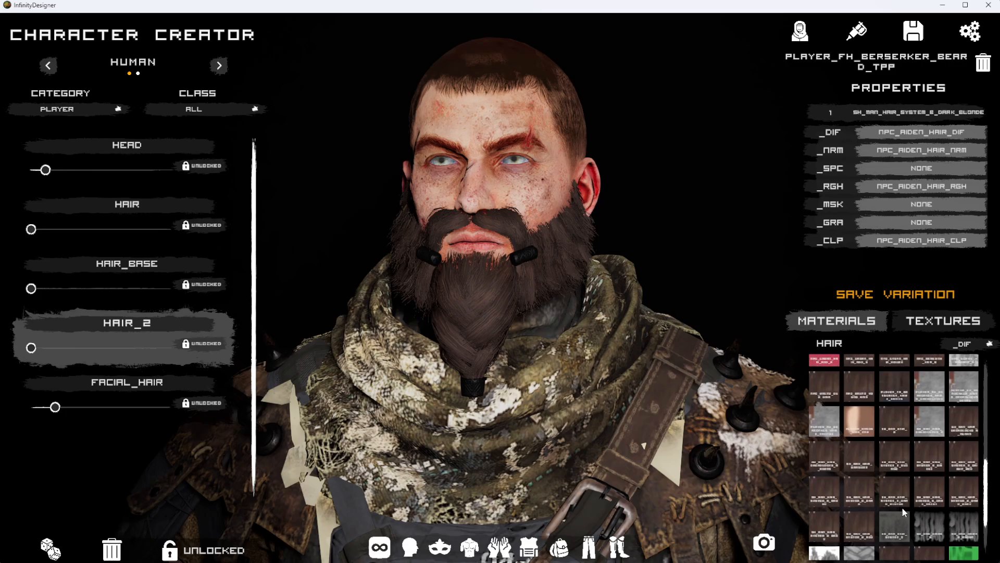
# Apply the ZMB_BANSHEE_HAIRS_A material to the beard's first slot.
pyautogui.scroll(-2, 896, 485)
pyautogui.click(894, 478)
pyautogui.click(892, 441)
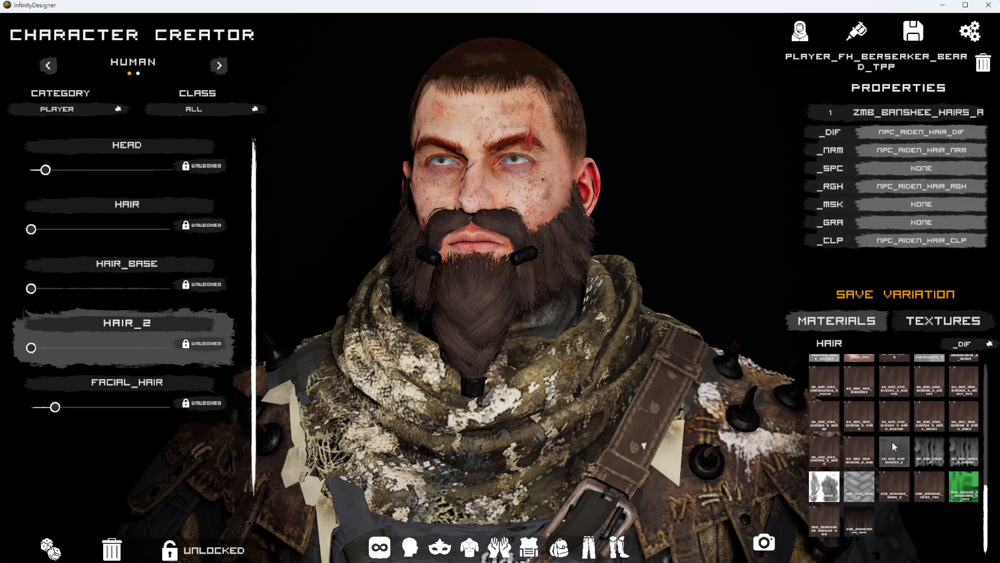
pyautogui.scroll(3, 868, 405)
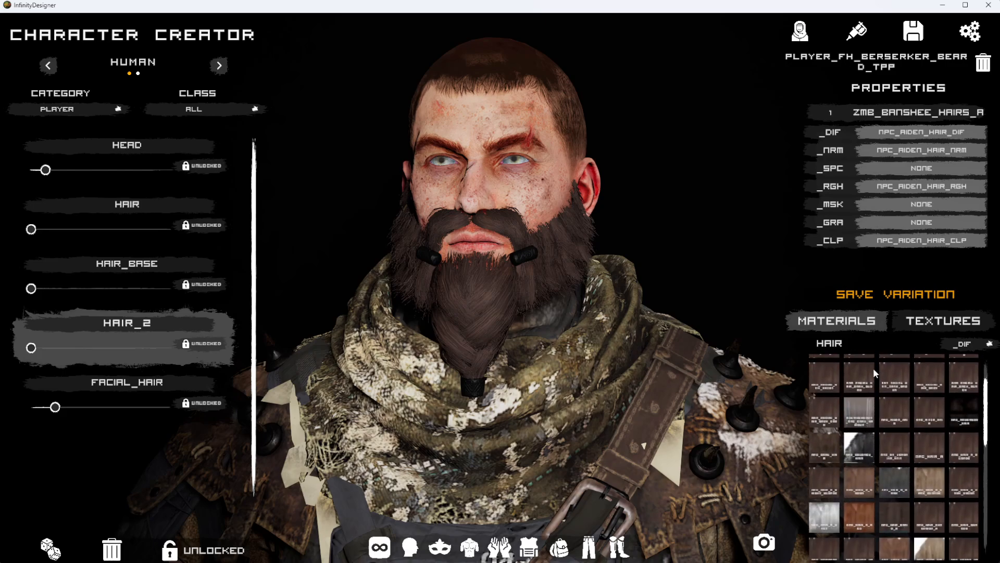
# Filter the materials by FACIA and try MAN_FACIAL_HAIR_GREY_DARK, MAN_FACIAL_HAIR_DARK_BROWN and MAN_FACIAL_HAIR_BLACK on the beard.
pyautogui.click(864, 405)
pyautogui.click(823, 412)
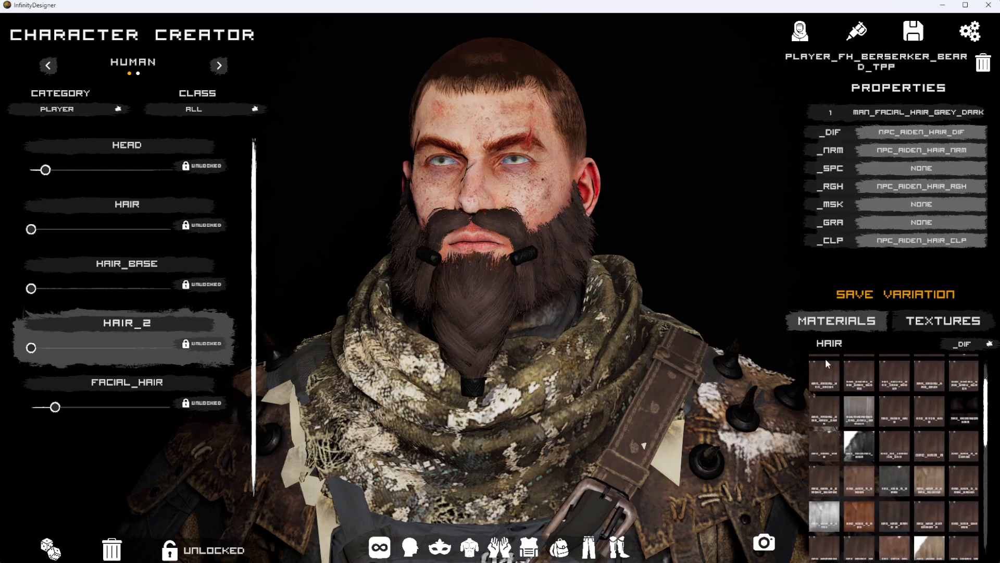
pyautogui.write('FACIA')
pyautogui.click(824, 390)
pyautogui.click(827, 433)
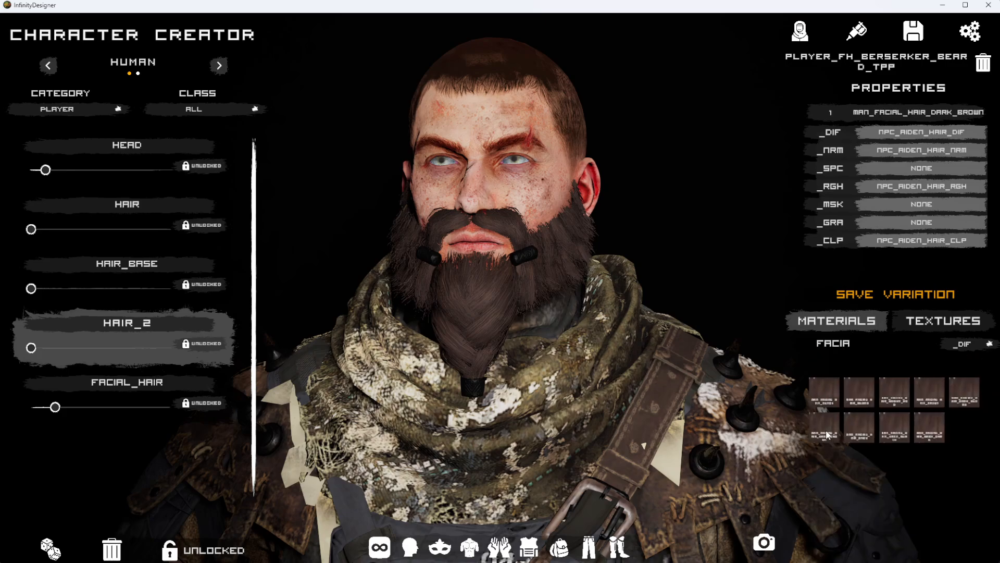
pyautogui.click(899, 421)
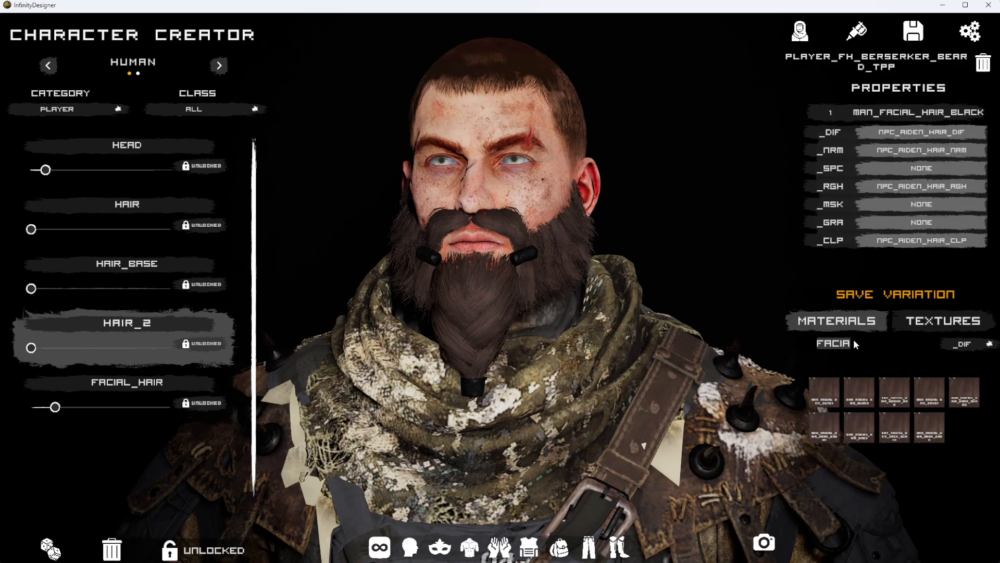
# Filter the materials by HAIR, try NPC_HAIR_A_BROWN and NPC_COLONEL_HAIR, and apply CHR_DREADLOCKS_HAIR_A to the beard's first slot.
pyautogui.write('hair')
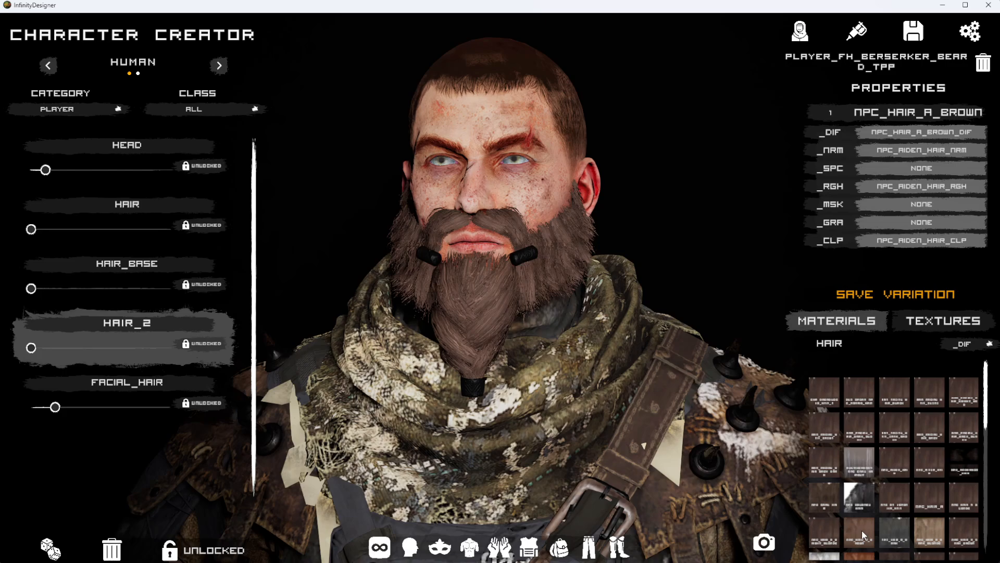
pyautogui.click(895, 501)
pyautogui.click(854, 496)
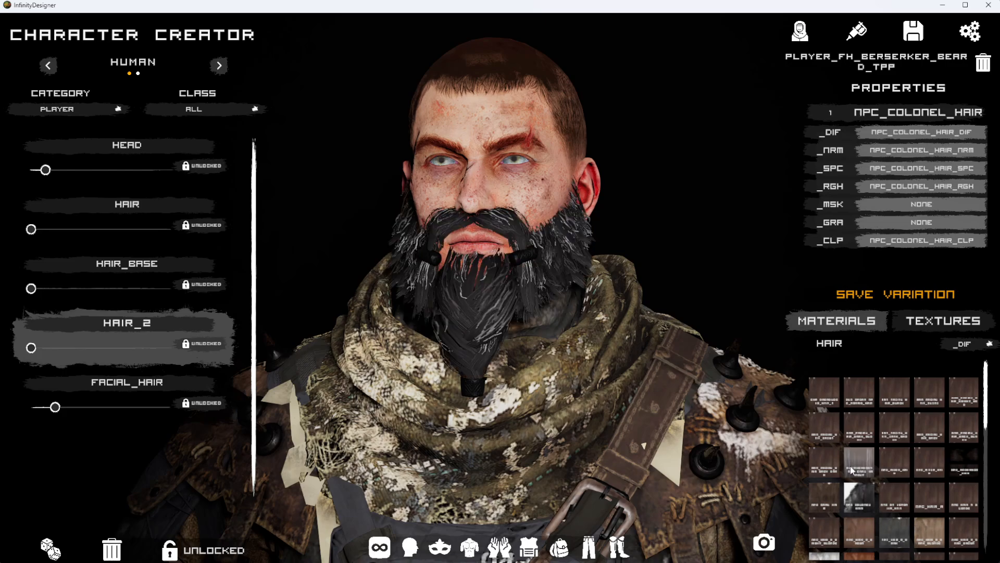
pyautogui.moveTo(584, 401); pyautogui.dragTo(676, 471)
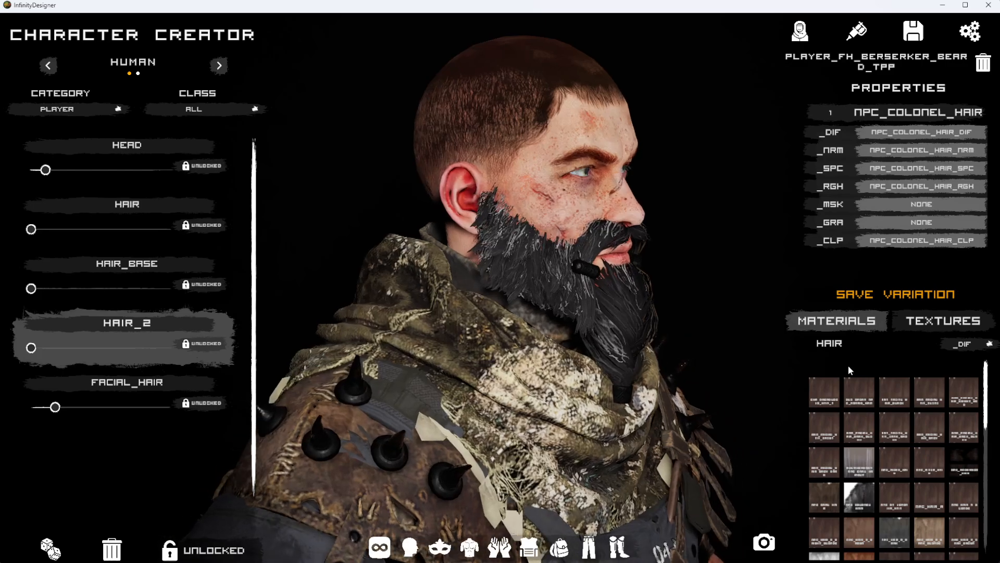
pyautogui.click(825, 392)
pyautogui.moveTo(454, 407); pyautogui.dragTo(506, 391)
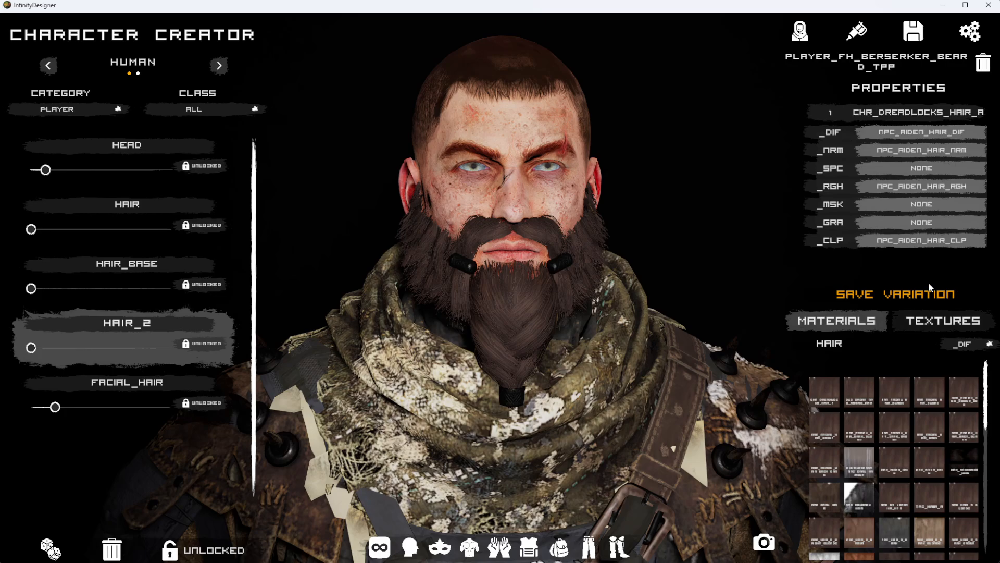
# Browse the hair textures and try NPC_HAIR_A_BROWN_GREYED_DIF, NPC_HAIR_A_RED_DIF and NPC_HAIR_BRAID_A_BROWN_DIF as the beard's diffuse texture.
pyautogui.click(918, 324)
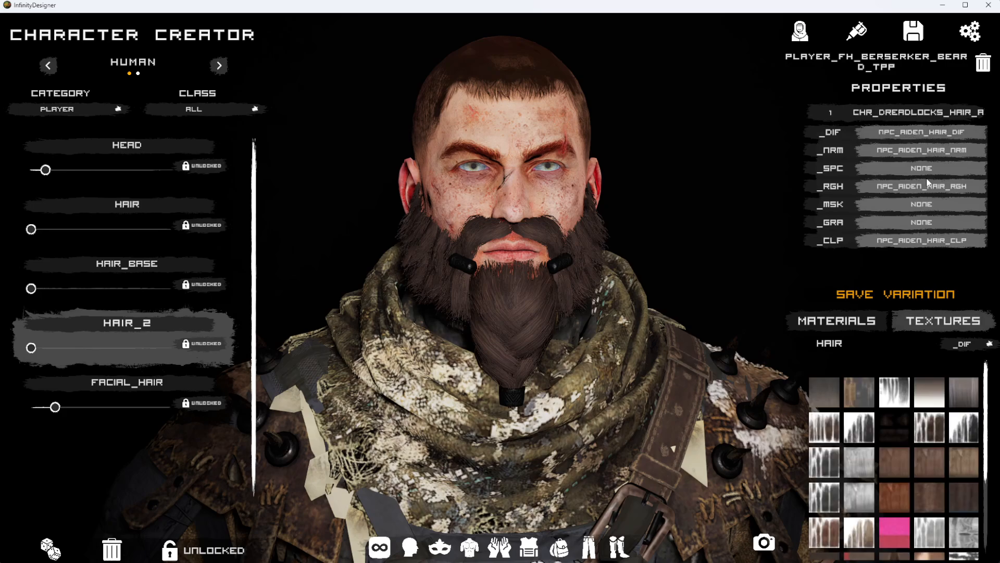
pyautogui.click(964, 390)
pyautogui.click(951, 457)
pyautogui.click(902, 463)
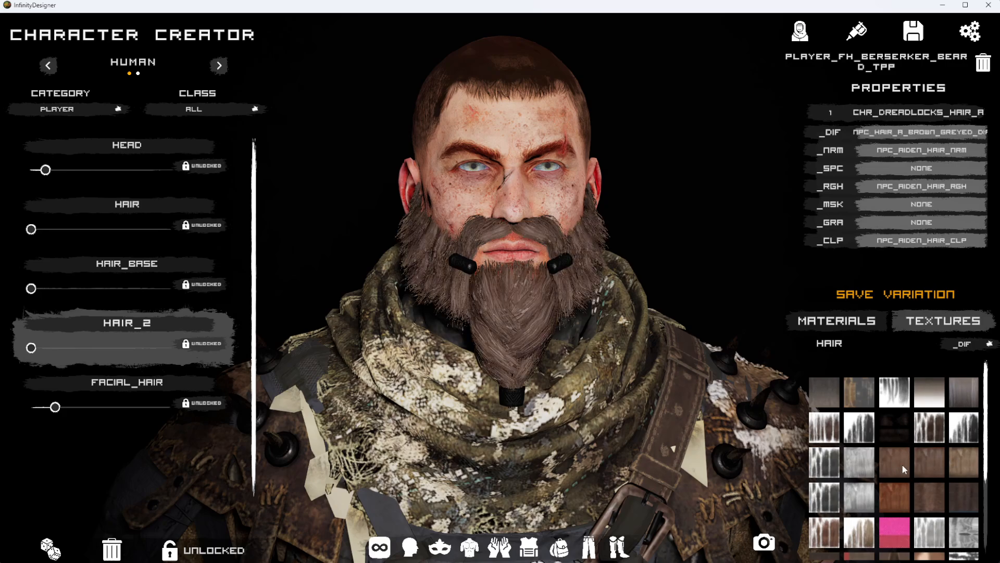
pyautogui.scroll(-1, 917, 496)
pyautogui.click(899, 454)
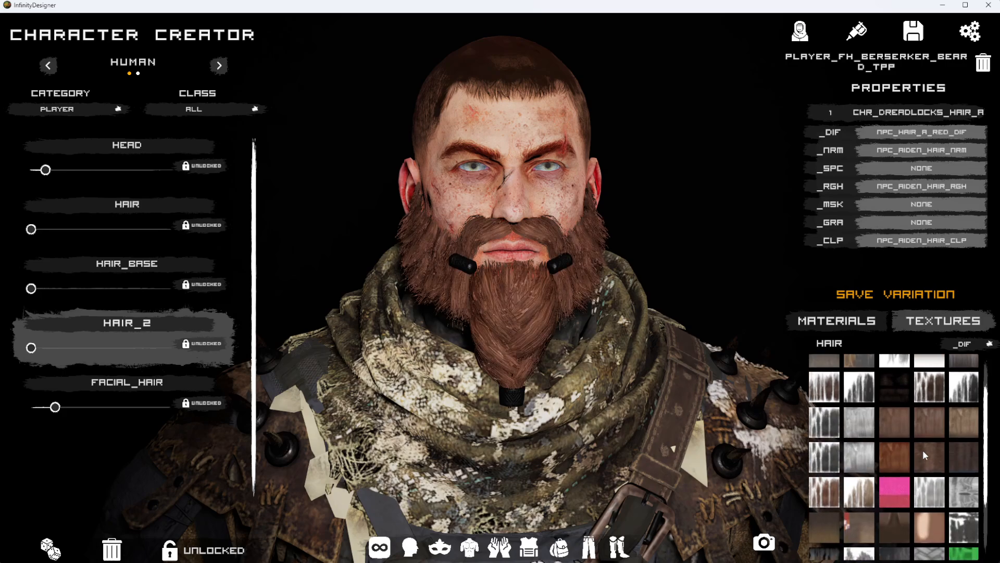
pyautogui.scroll(-1, 905, 483)
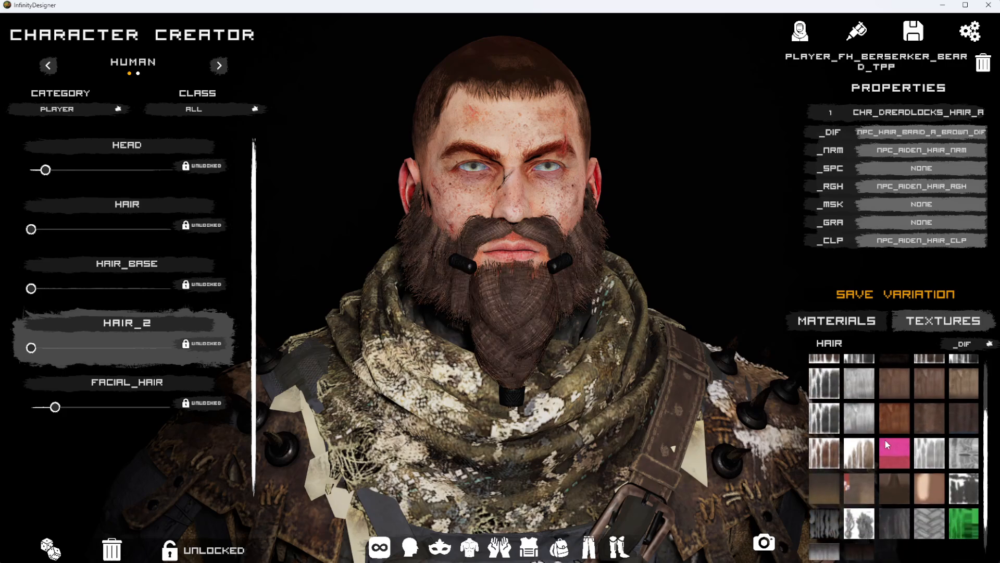
# Try the NPC_STEVE_HAIR_ENDINGS_DIF and NPC_HANK_HAIR_DIF diffuse textures on the beard.
pyautogui.click(933, 451)
pyautogui.click(893, 480)
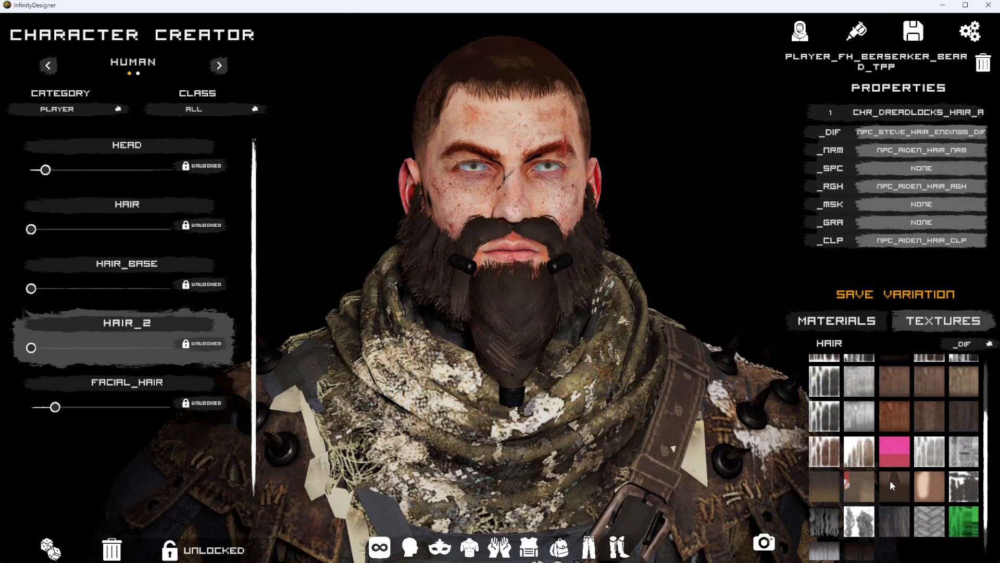
pyautogui.click(859, 487)
pyautogui.click(824, 489)
pyautogui.click(822, 454)
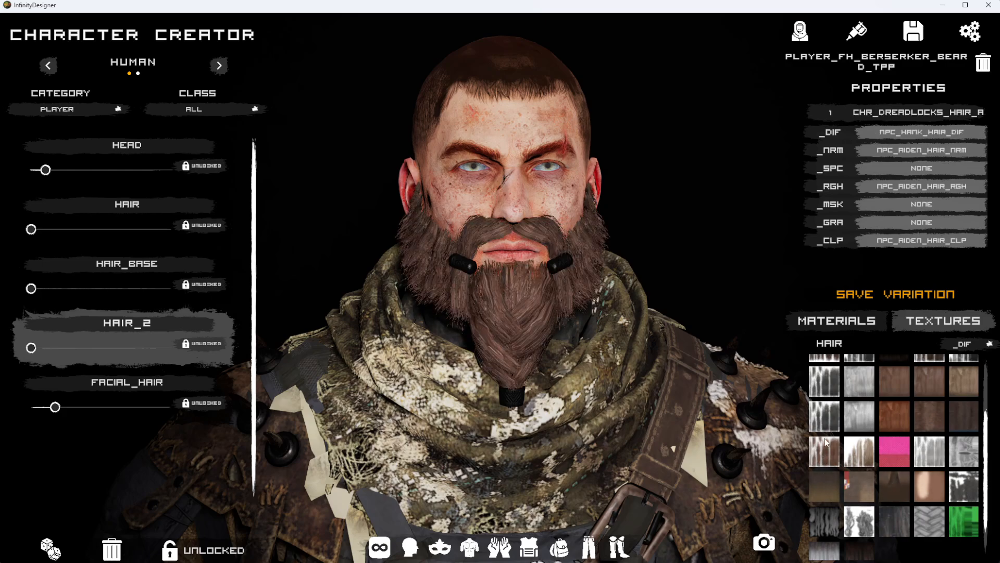
# Try the NPC_HAIR_A_B_DIF texture and the green Bolter Christmas hair texture as the beard's diffuse.
pyautogui.click(825, 421)
pyautogui.click(827, 393)
pyautogui.moveTo(864, 501); pyautogui.dragTo(864, 402)
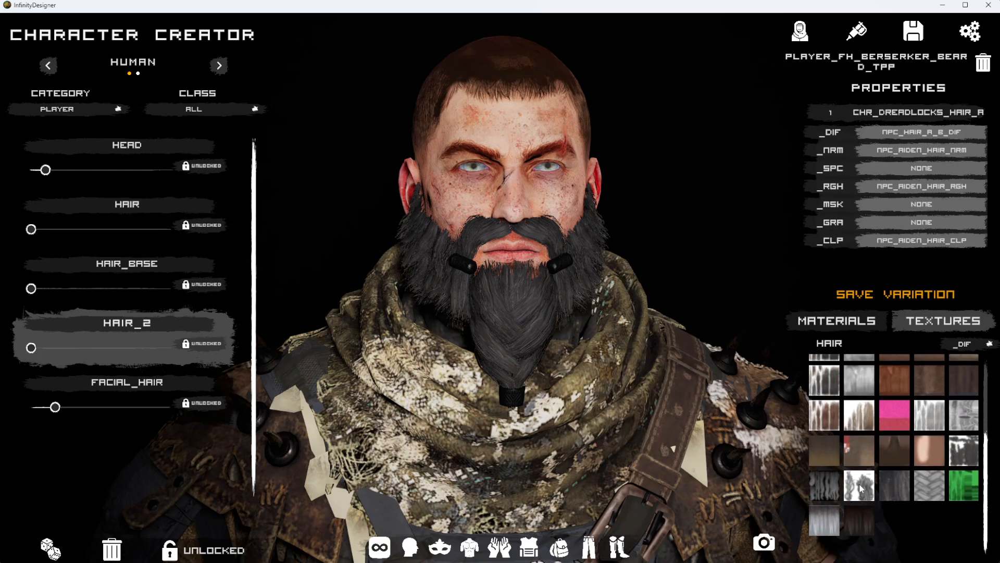
pyautogui.click(895, 486)
pyautogui.click(932, 488)
pyautogui.click(970, 491)
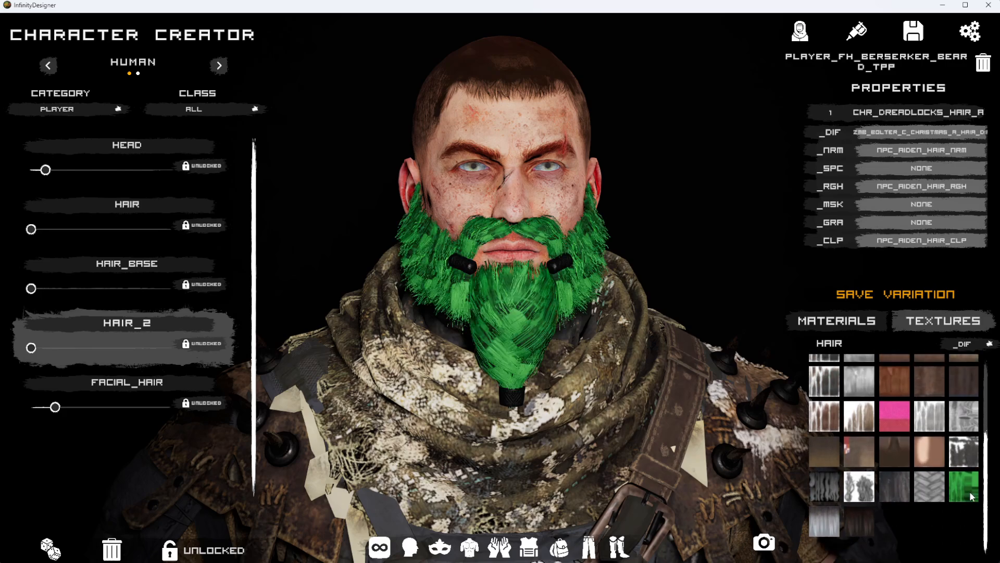
# Try NPC_MEREDITH_HAIR_DIF and NPC_HAIR_A_RED_DIF as the beard's diffuse texture and inspect the red beard from several angles.
pyautogui.click(969, 452)
pyautogui.click(919, 412)
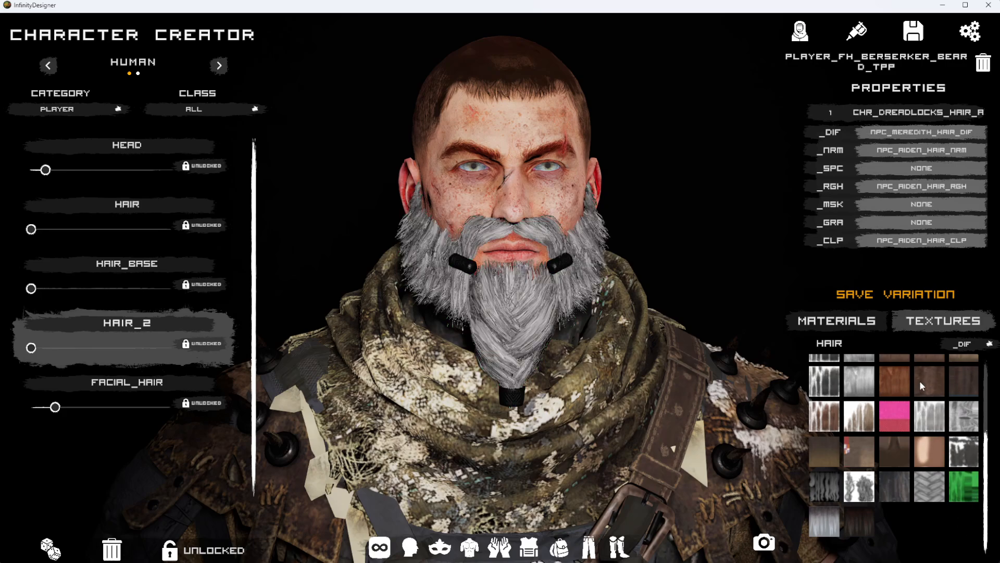
pyautogui.click(902, 379)
pyautogui.moveTo(564, 320); pyautogui.dragTo(635, 328)
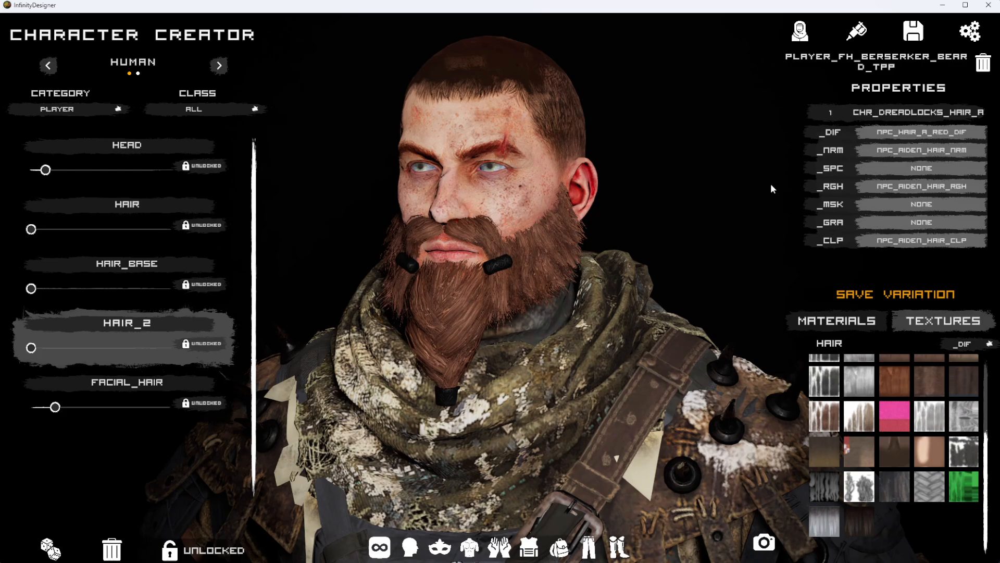
pyautogui.moveTo(620, 247); pyautogui.dragTo(536, 274)
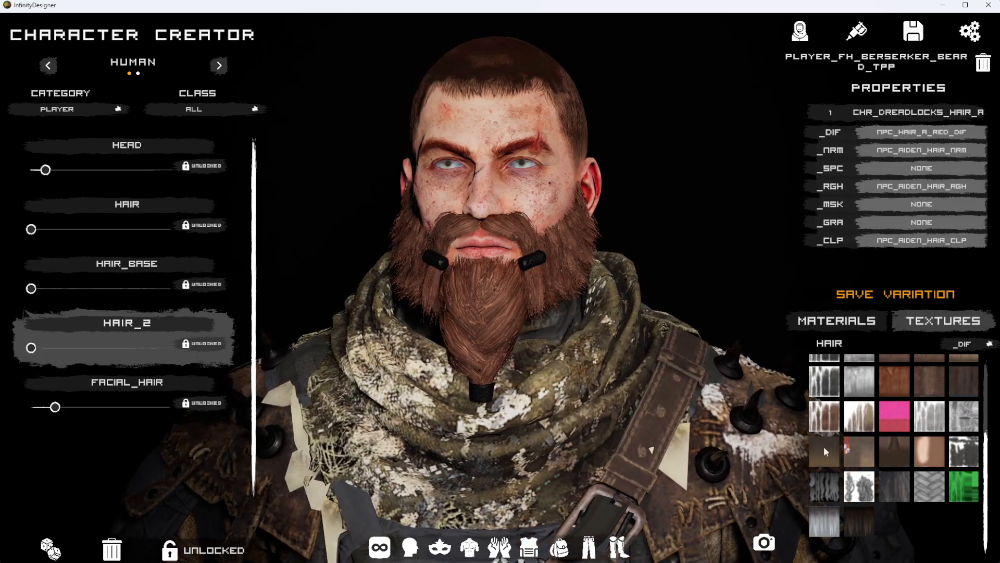
# Try the NPC_AIDEN_HAIR_DIF, MAN_HAIR_B_DIF and NPC_AITOR_HAIR_A_DIF diffuse textures on the beard.
pyautogui.scroll(2, 859, 431)
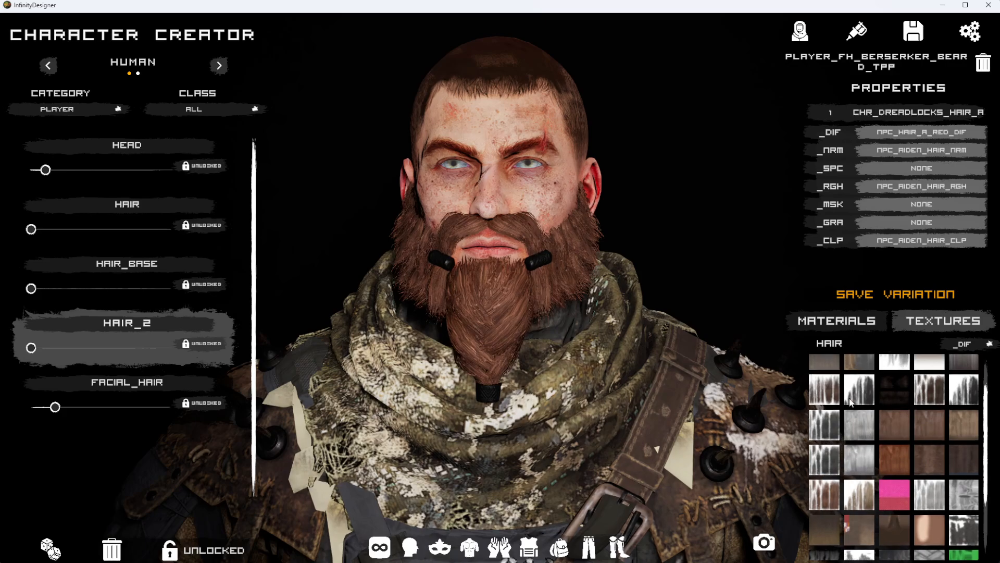
pyautogui.click(824, 401)
pyautogui.scroll(1, 855, 389)
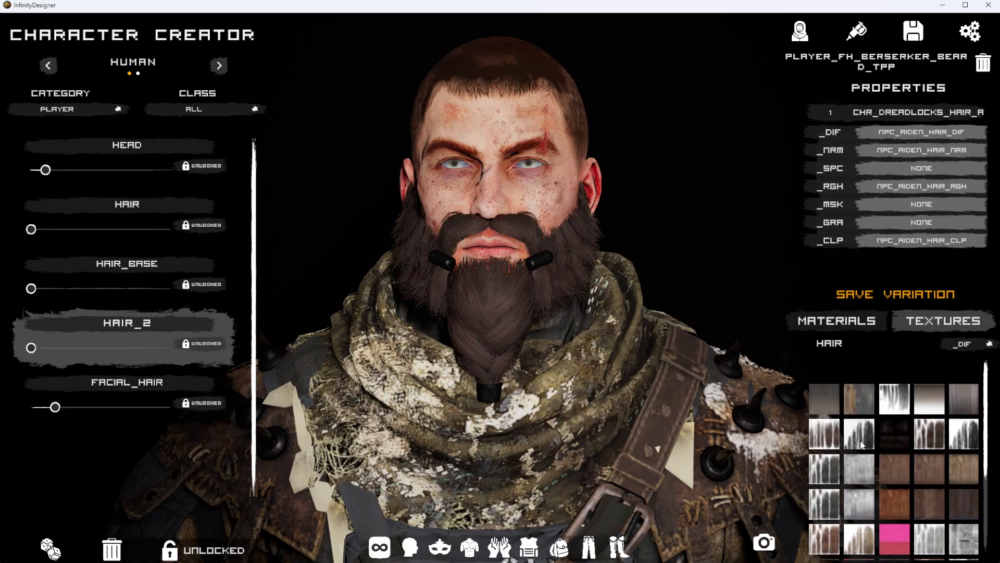
pyautogui.click(861, 392)
pyautogui.click(897, 395)
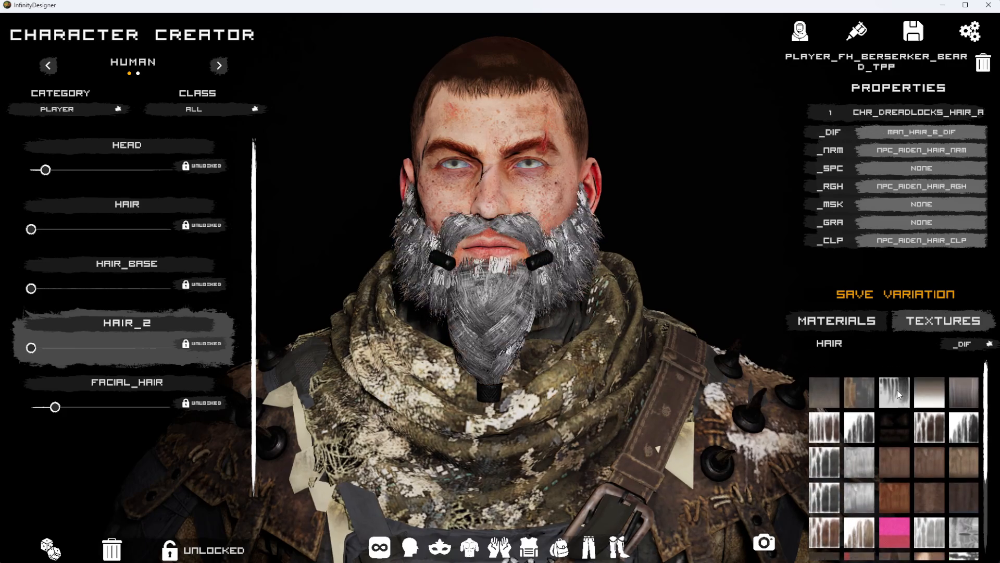
pyautogui.click(869, 432)
# Filter the textures by RED and try CHR_BLOOD_RED_DIF, CHR_BRIGHT_RED_C_DIF and CHR_RED_DIF on the beard.
pyautogui.click(863, 341)
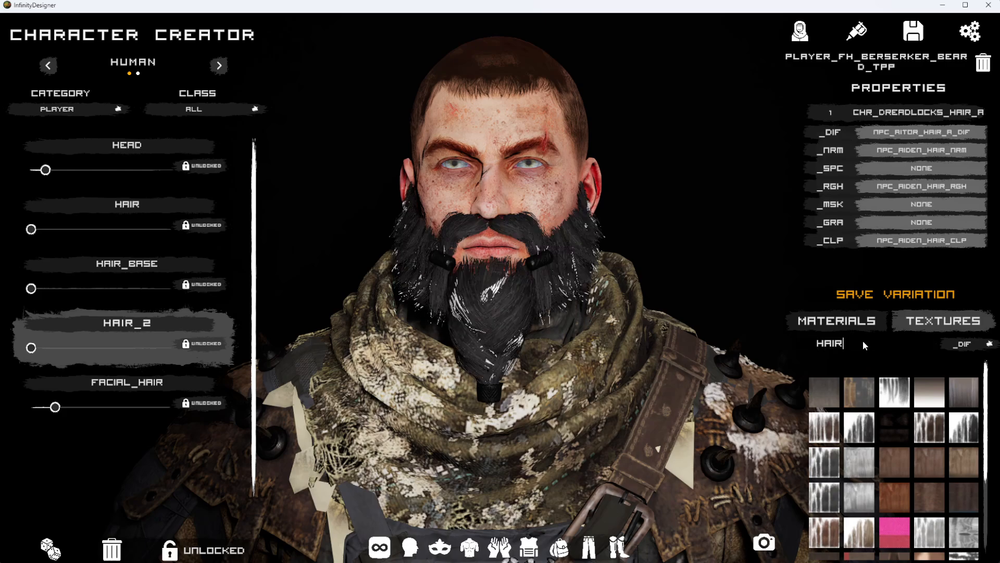
pyautogui.moveTo(863, 344); pyautogui.dragTo(787, 339)
pyautogui.write('RED')
pyautogui.click(899, 390)
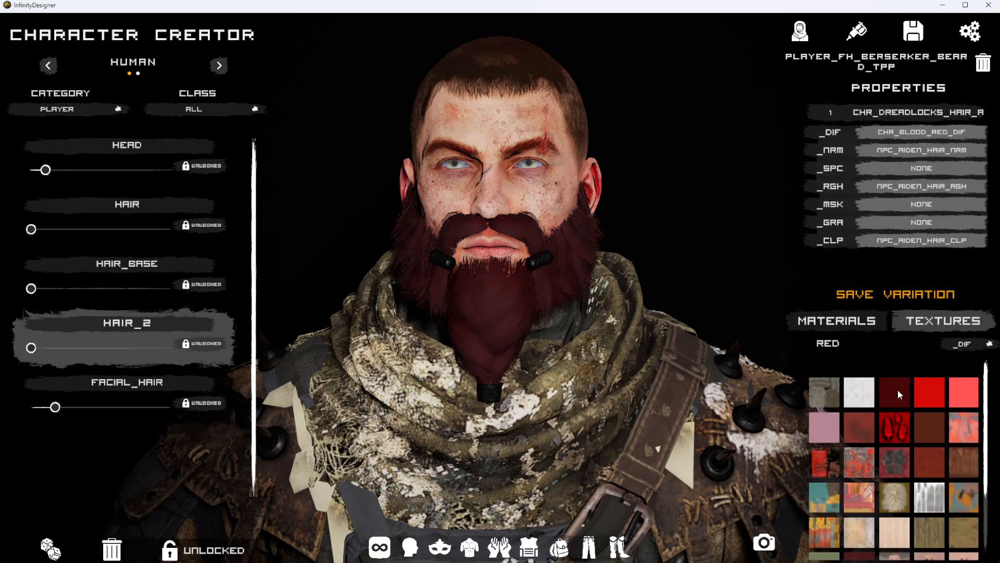
pyautogui.click(930, 392)
pyautogui.click(970, 391)
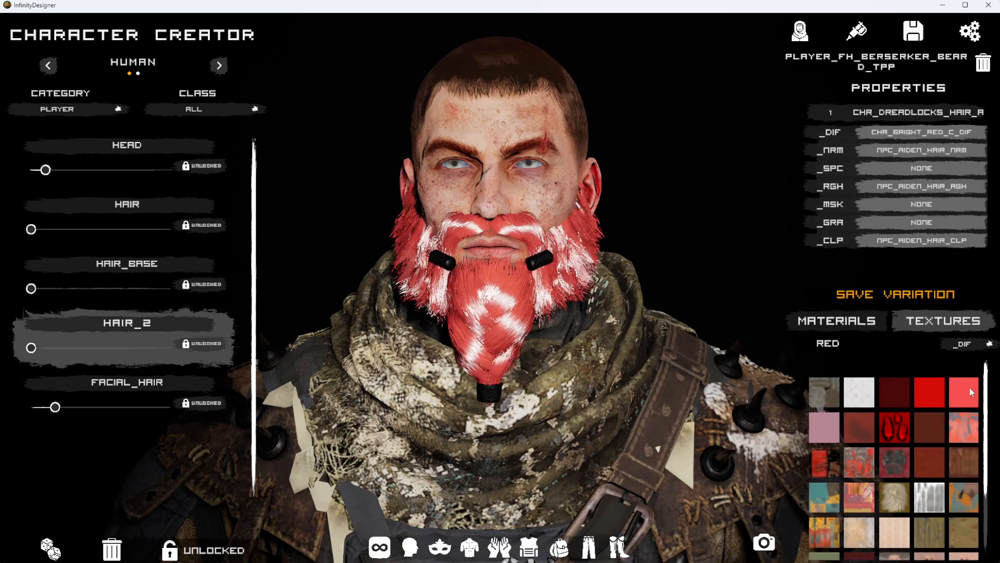
pyautogui.click(933, 392)
pyautogui.click(932, 433)
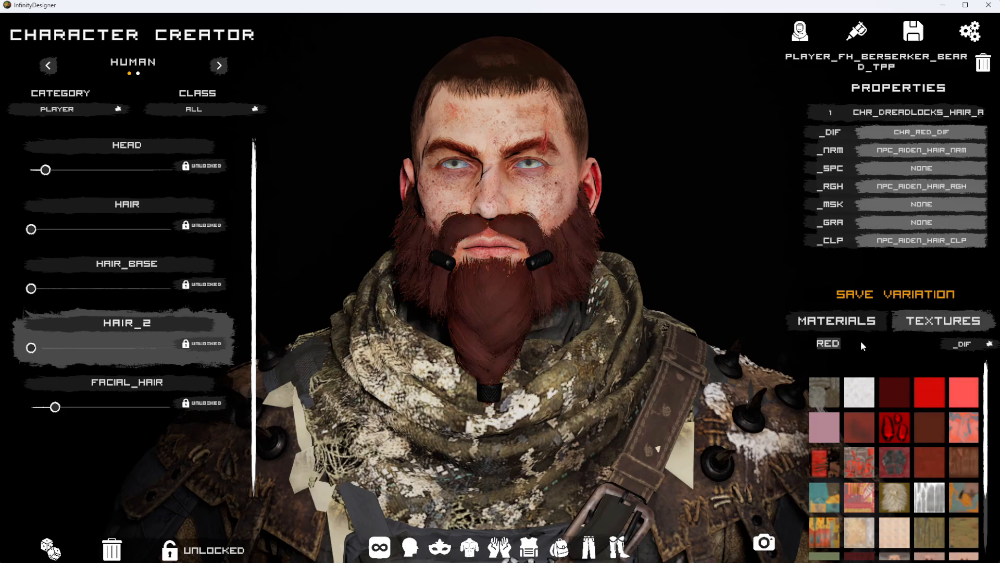
# Filter the textures by GREEN and try CHR_BRIGHT_GREEN_DIF on the beard.
pyautogui.write('GREEN')
pyautogui.press('Return')
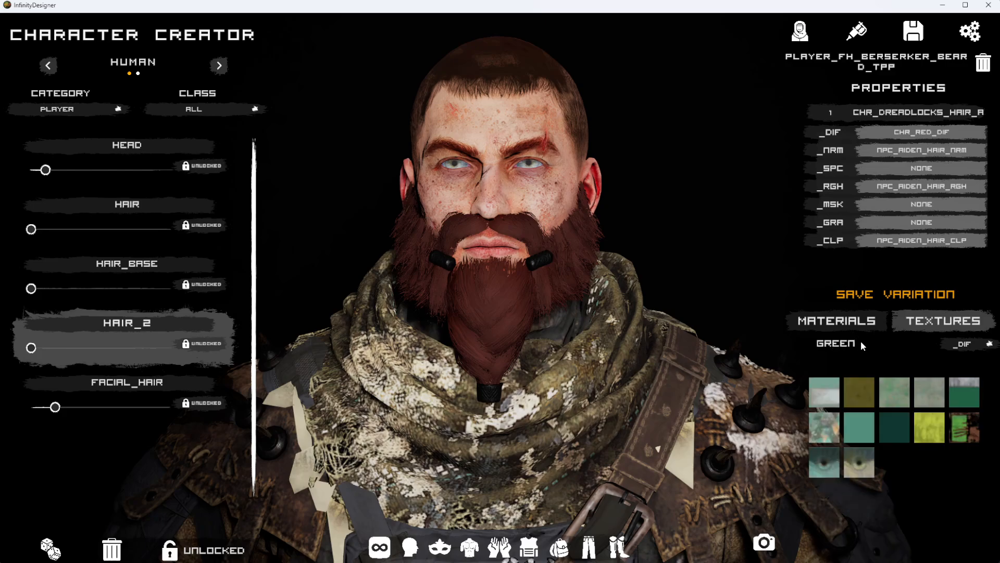
pyautogui.click(867, 427)
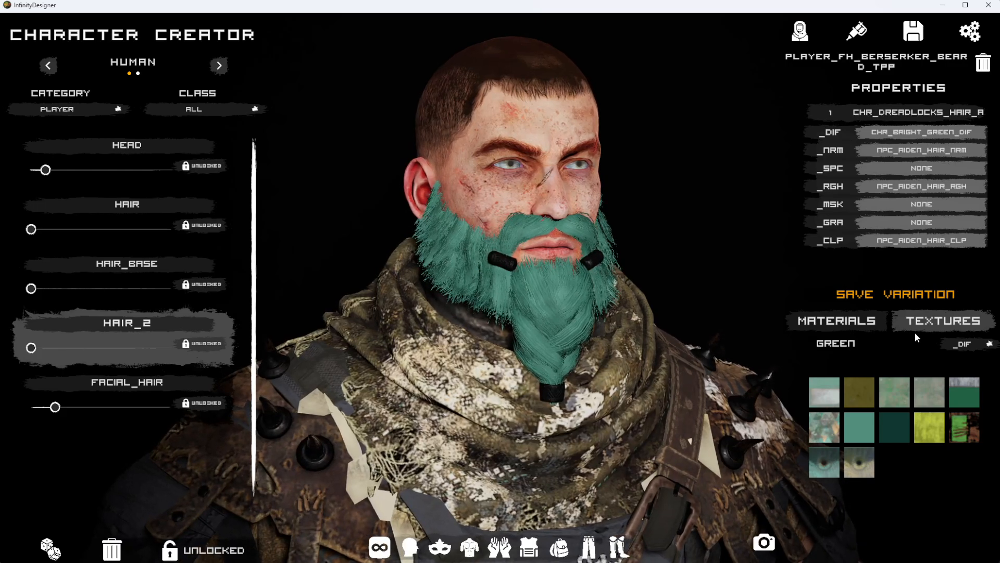
# Switch the texture list to the _GRA type and clear its name filter.
pyautogui.click(972, 346)
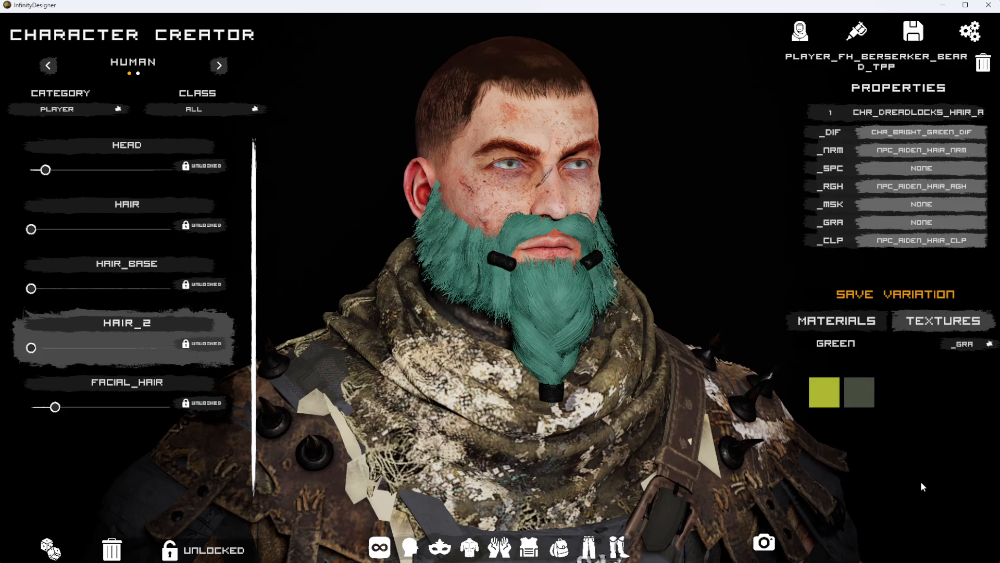
pyautogui.click(880, 346)
pyautogui.press('BackSpace')
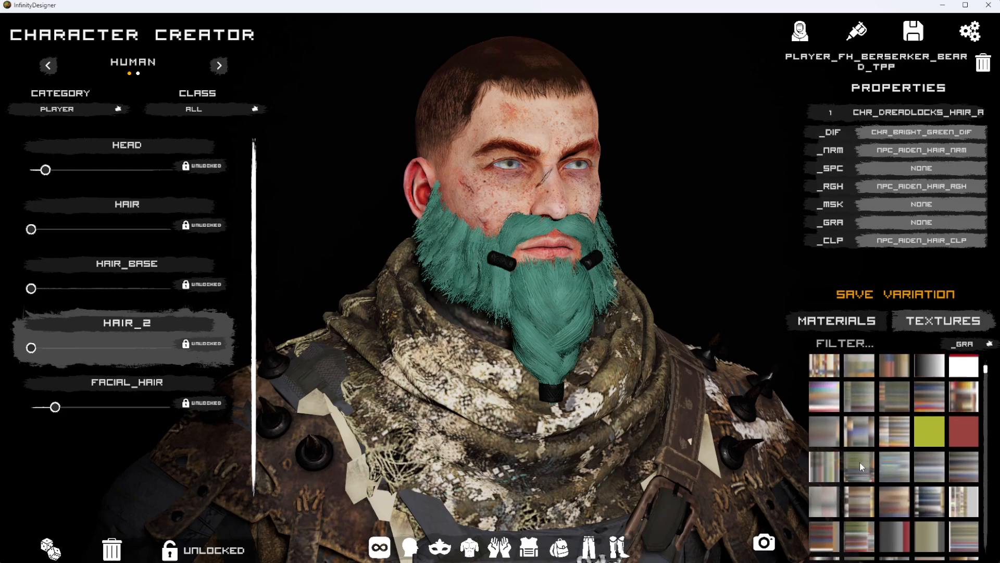
# Try gradient textures as the beard's diffuse, including MAN_BDT_PAINT_RED_GRA and MAN_BDT_BELT_A_BAZARIANS_GRA.
pyautogui.click(822, 501)
pyautogui.click(964, 427)
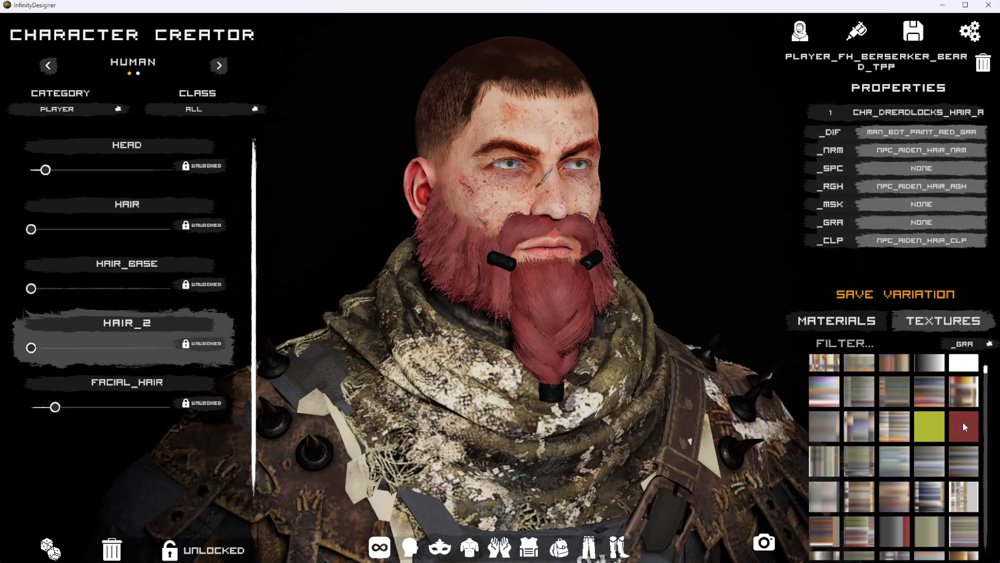
pyautogui.click(935, 431)
pyautogui.click(965, 399)
pyautogui.scroll(-3, 899, 448)
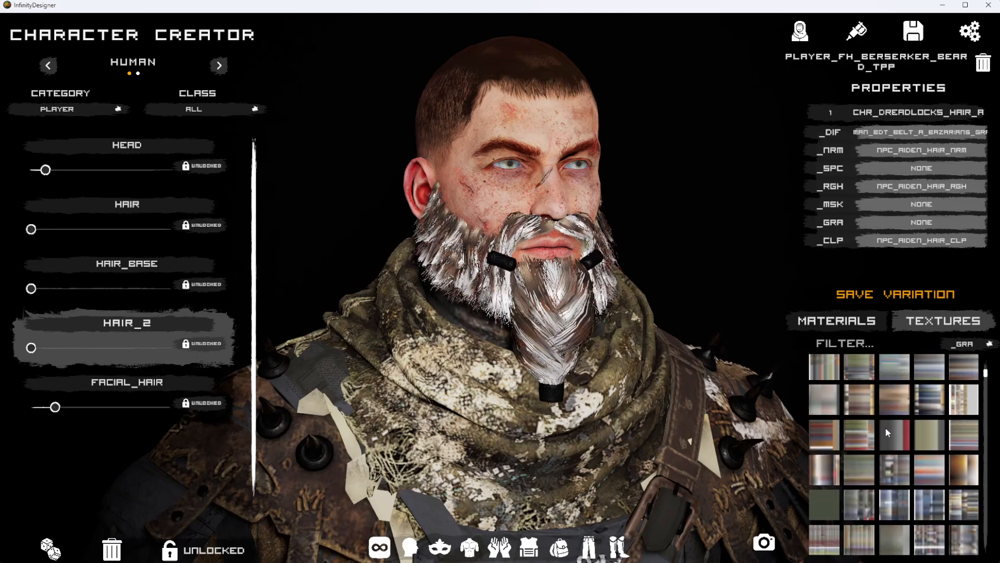
# Try the grey-and-red MAN_BDT_TORSO_C_SHIRT_A gradient and the blue MAN_PK_TORSO_C_GRA as the beard's diffuse texture.
pyautogui.click(888, 432)
pyautogui.moveTo(666, 412); pyautogui.dragTo(595, 383)
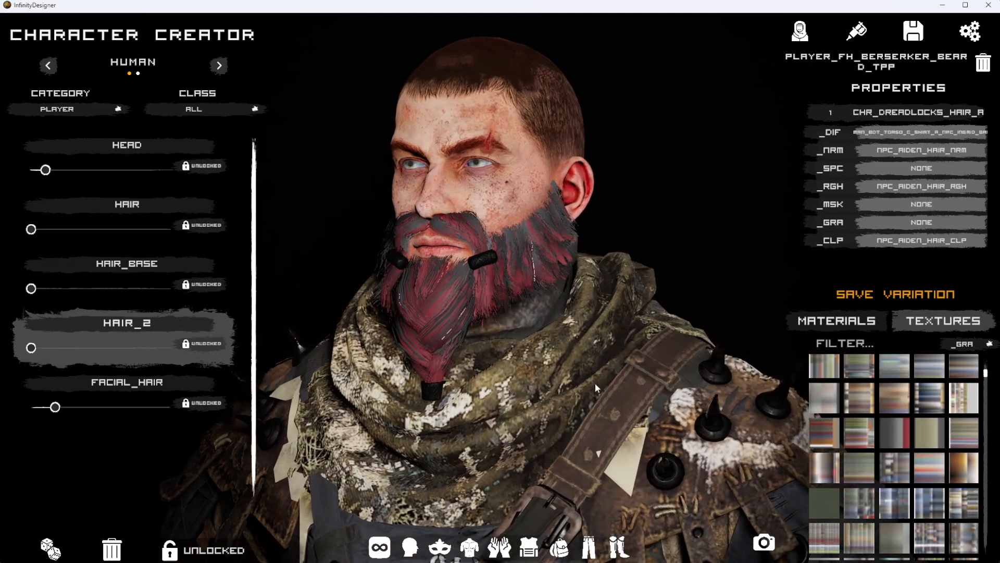
pyautogui.scroll(-2, 883, 409)
pyautogui.click(933, 420)
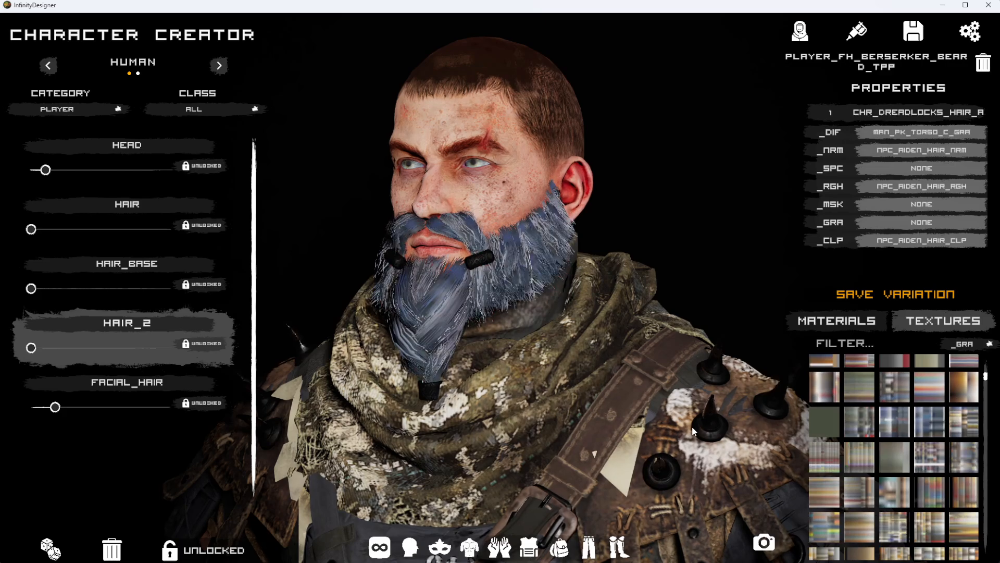
pyautogui.moveTo(692, 426); pyautogui.dragTo(682, 449)
# Apply the MAN_SAV_TORSO_B_BELT_C_GRA gradient as the beard's diffuse texture.
pyautogui.scroll(-3, 859, 448)
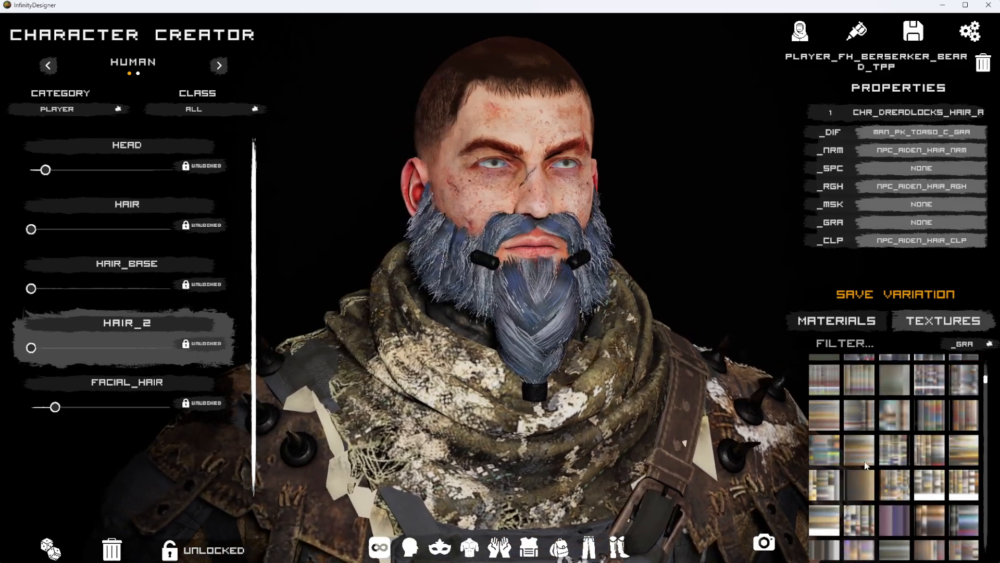
pyautogui.click(859, 469)
pyautogui.moveTo(802, 477); pyautogui.dragTo(768, 485)
pyautogui.scroll(-3, 881, 409)
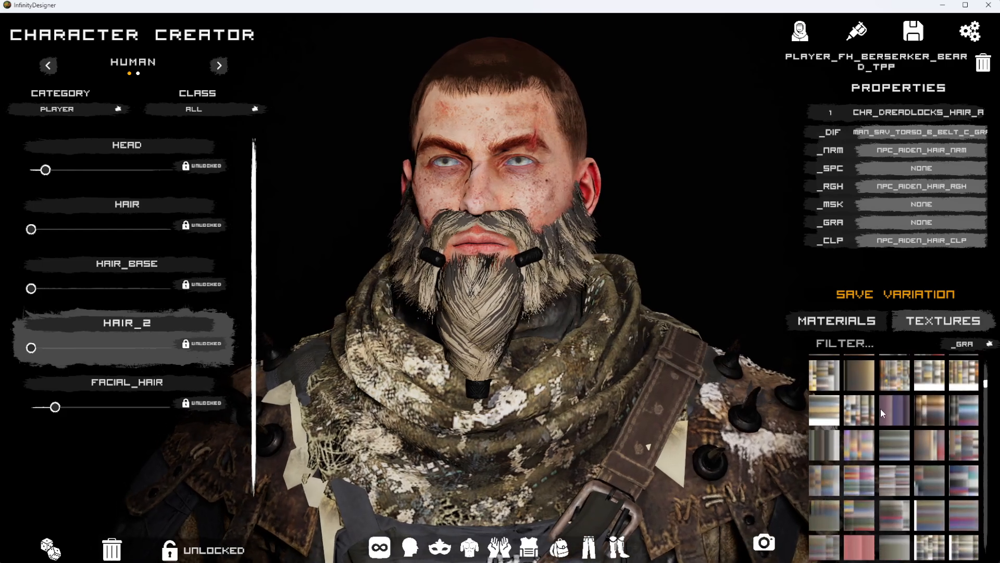
# Try the purple NPC_KAREN_SCARF_GRA and the pale NPC_WMN_TORSO_B_TANK_TOP_LYCRA gradient as the beard's diffuse texture.
pyautogui.click(880, 408)
pyautogui.moveTo(567, 392); pyautogui.dragTo(698, 417)
pyautogui.scroll(-3, 865, 469)
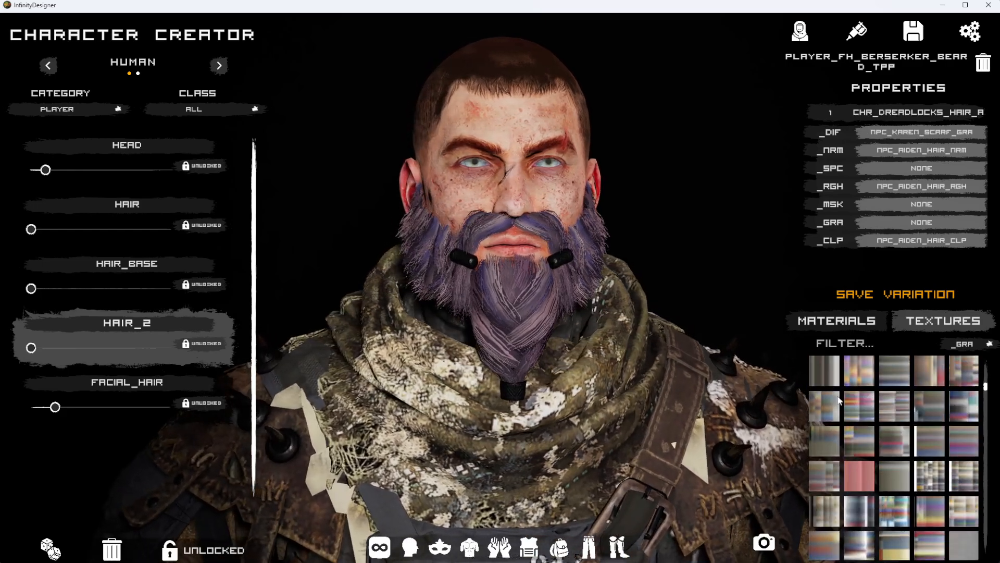
pyautogui.click(861, 504)
pyautogui.click(917, 530)
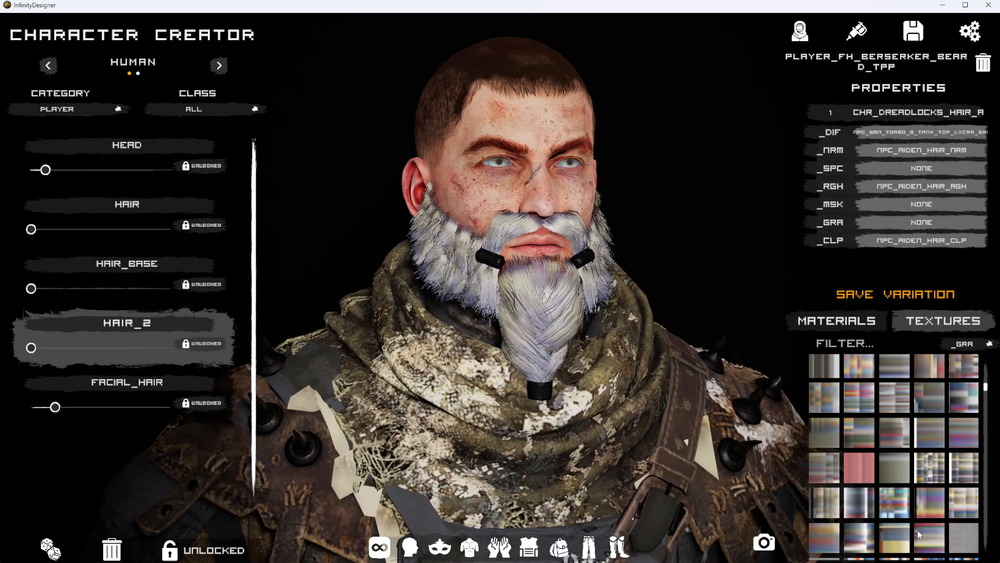
# Try the grey WMN_VIRAL_A_TORSO_B_GRA gradient from the end of the texture list as the beard's diffuse.
pyautogui.scroll(-3, 911, 469)
pyautogui.scroll(-2, 905, 443)
pyautogui.moveTo(985, 400); pyautogui.dragTo(980, 558)
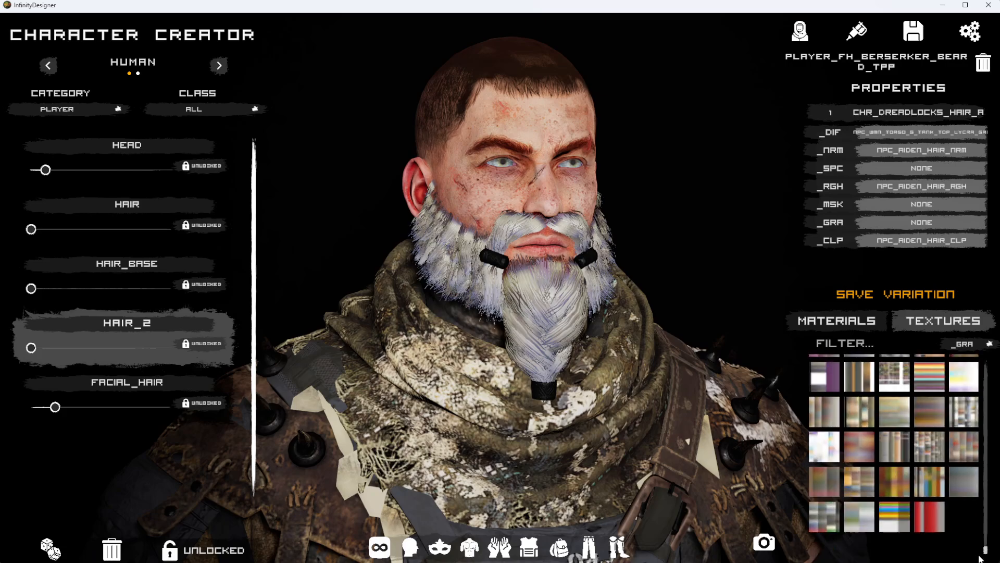
pyautogui.click(964, 482)
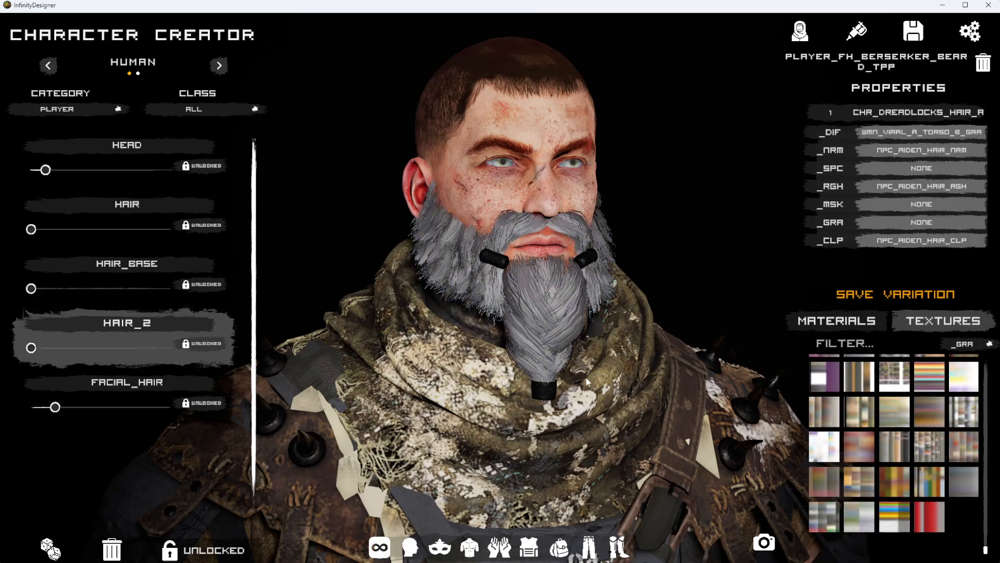
# Try the golden PLAYER_TANK_TORSO_A_SHAWL_03 gradient and the grey PLAYER_TANK_TORSO_A_SHAWL gradient as the beard's diffuse texture.
pyautogui.scroll(2, 887, 399)
pyautogui.scroll(3, 884, 395)
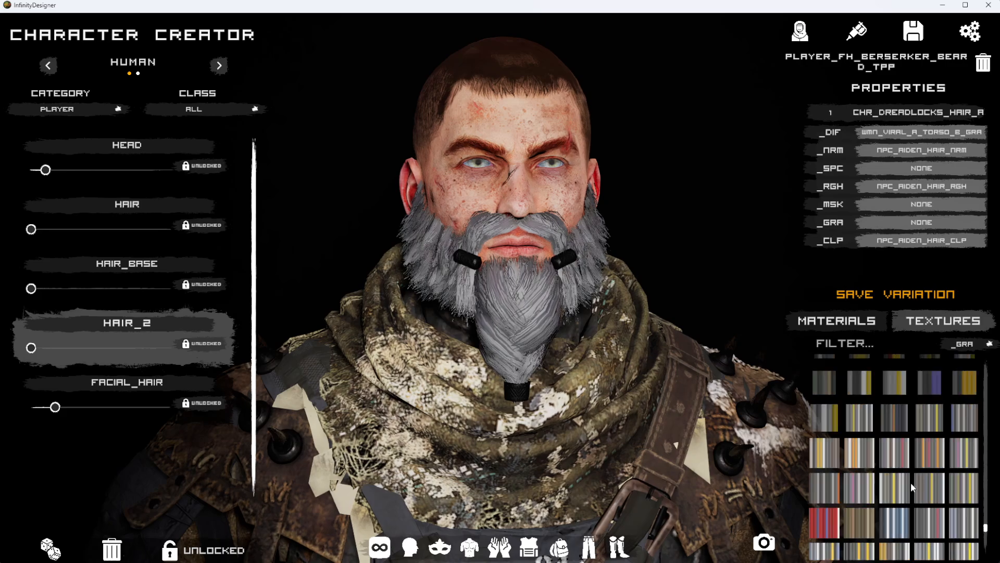
pyautogui.scroll(3, 917, 516)
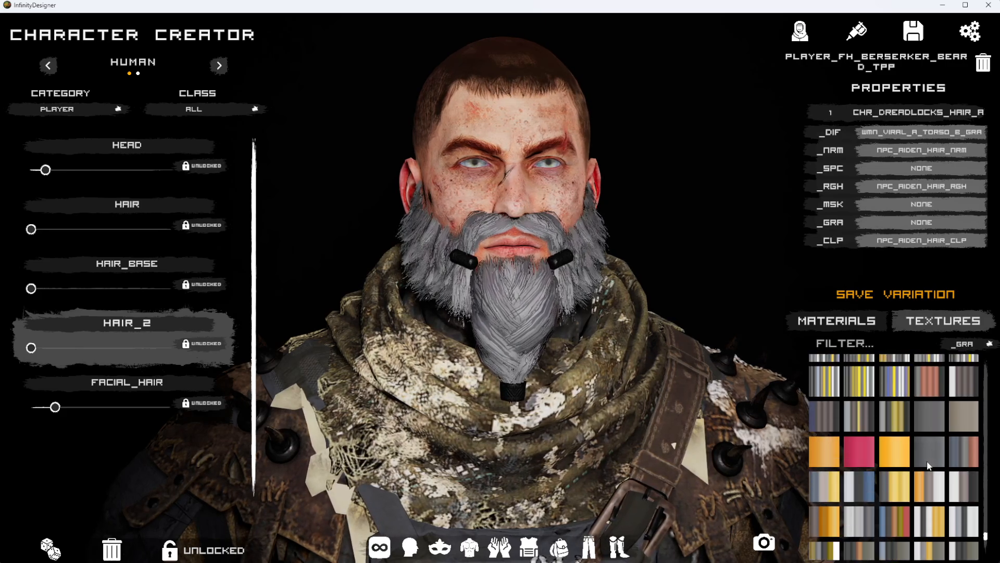
pyautogui.click(849, 452)
pyautogui.click(811, 455)
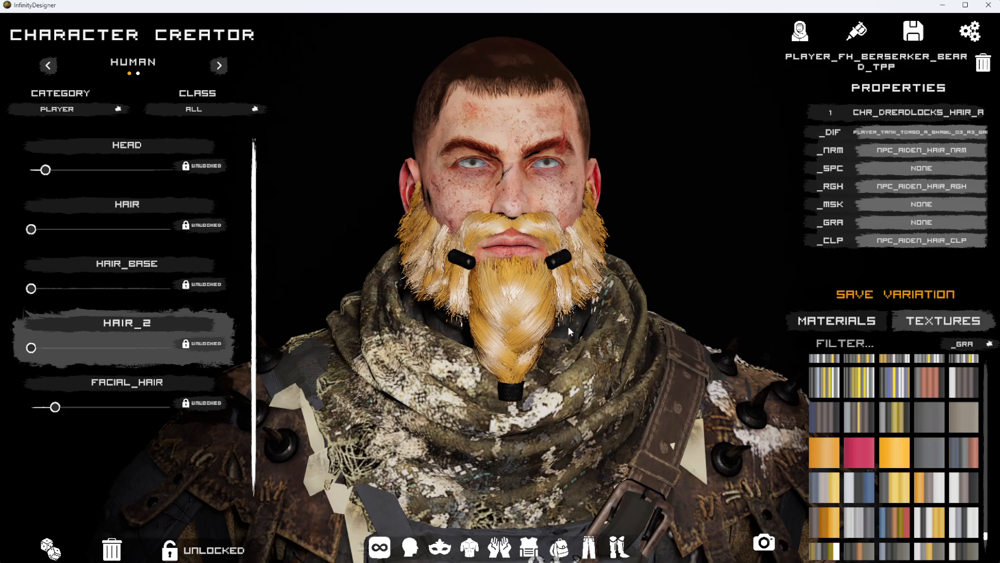
pyautogui.moveTo(766, 404); pyautogui.dragTo(720, 382)
pyautogui.click(848, 420)
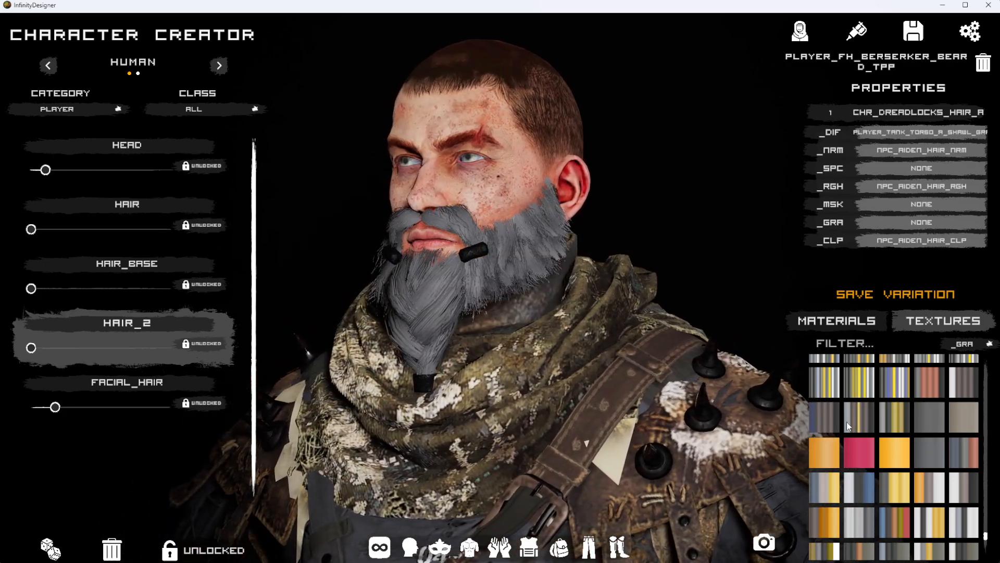
# Try the reddish-brown PLAYER_TANK_TORSO_A_02 gradient and the red PLAYER_TANK_SHOES_A_EASTER_RED gradient as the beard's diffuse texture.
pyautogui.moveTo(526, 358); pyautogui.dragTo(591, 365)
pyautogui.scroll(1, 858, 447)
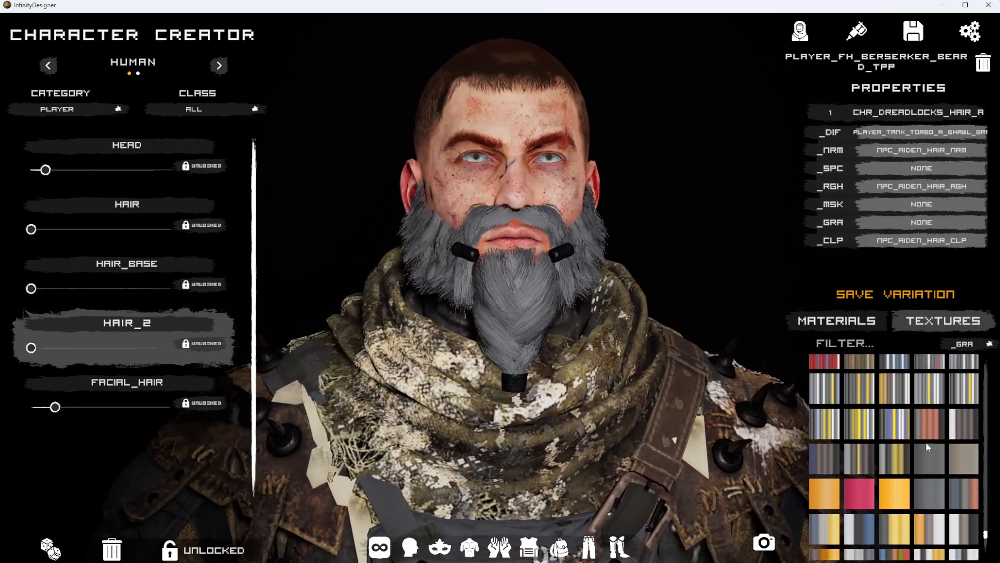
pyautogui.click(927, 435)
pyautogui.scroll(2, 834, 417)
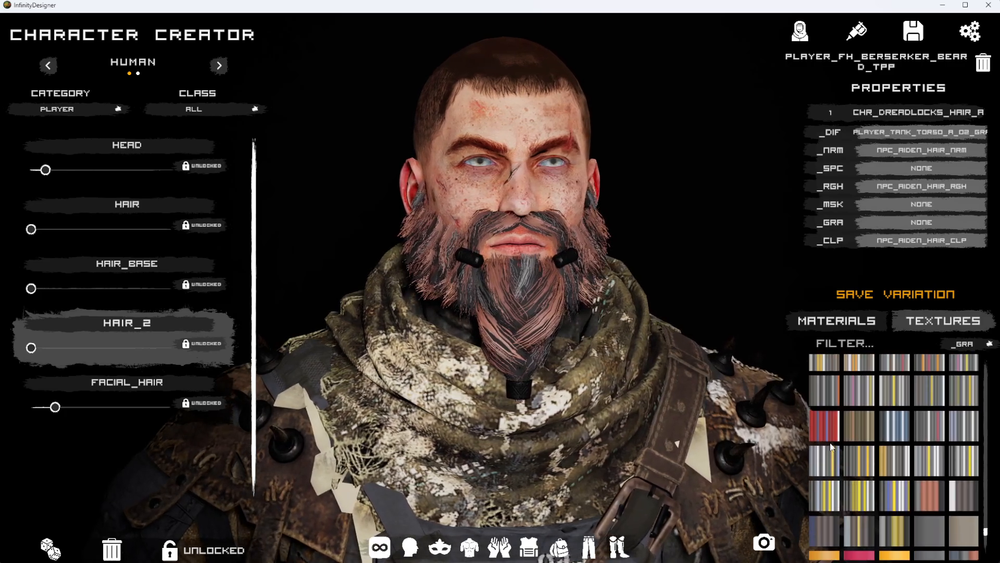
pyautogui.click(822, 422)
# Apply the blue-purple PLAYER_TANK_PANTS_C_03_A4 gradient as the beard's diffuse texture.
pyautogui.scroll(3, 843, 400)
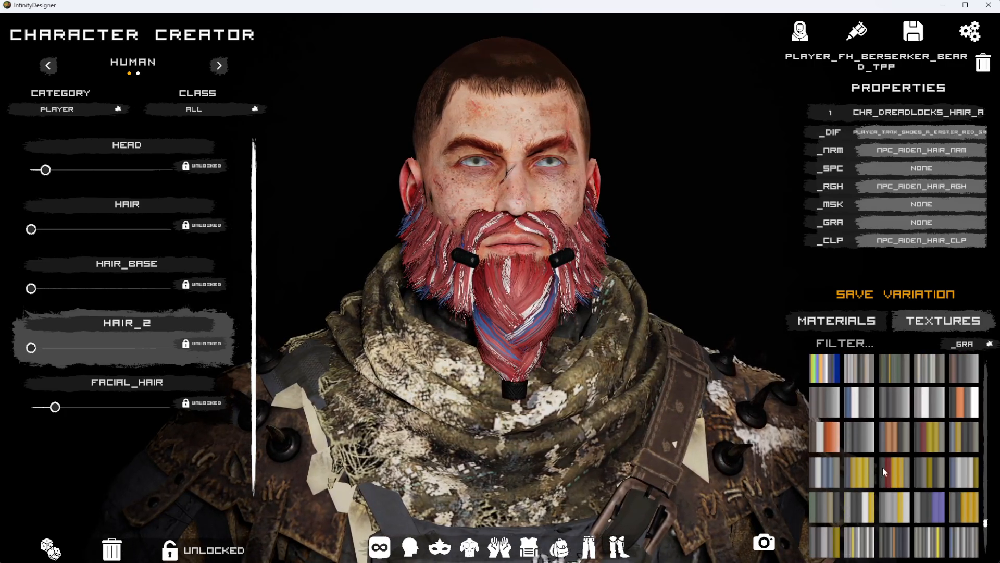
pyautogui.click(864, 469)
pyautogui.click(944, 513)
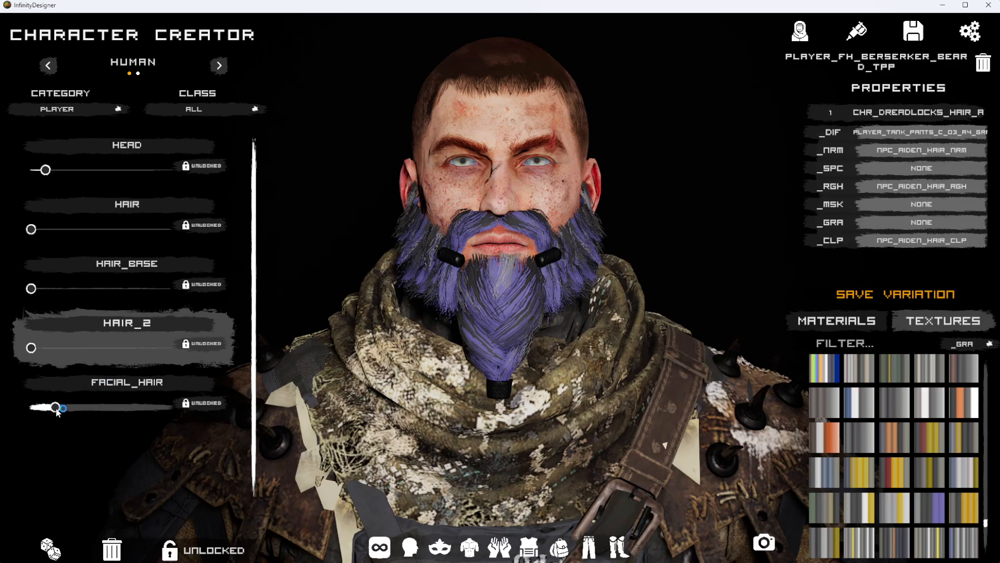
# Reselect the facial hair, set its variation to the last one, and inspect the blue-purple beard.
pyautogui.moveTo(57, 408)
pyautogui.mouseDown()
pyautogui.moveTo(41, 413)
pyautogui.moveTo(60, 412)
pyautogui.mouseUp()
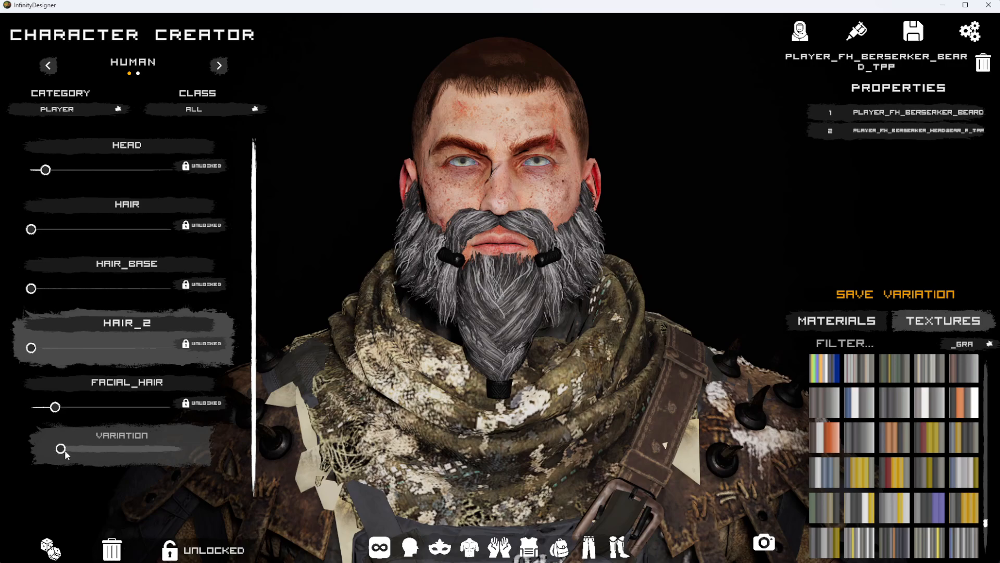
pyautogui.moveTo(63, 450); pyautogui.dragTo(464, 410)
pyautogui.moveTo(186, 451); pyautogui.dragTo(226, 450)
pyautogui.moveTo(521, 406); pyautogui.dragTo(436, 377)
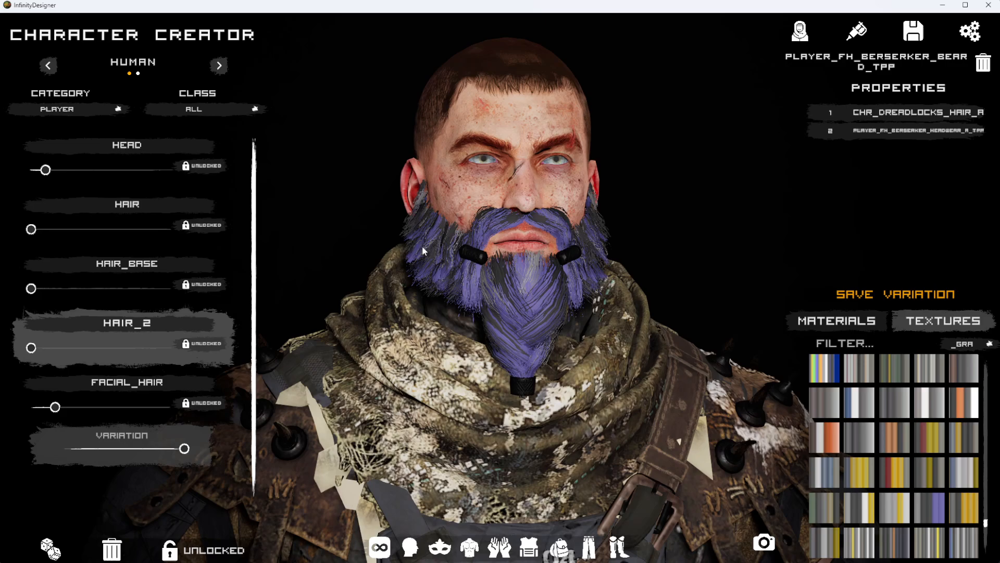
pyautogui.moveTo(423, 246); pyautogui.dragTo(442, 250)
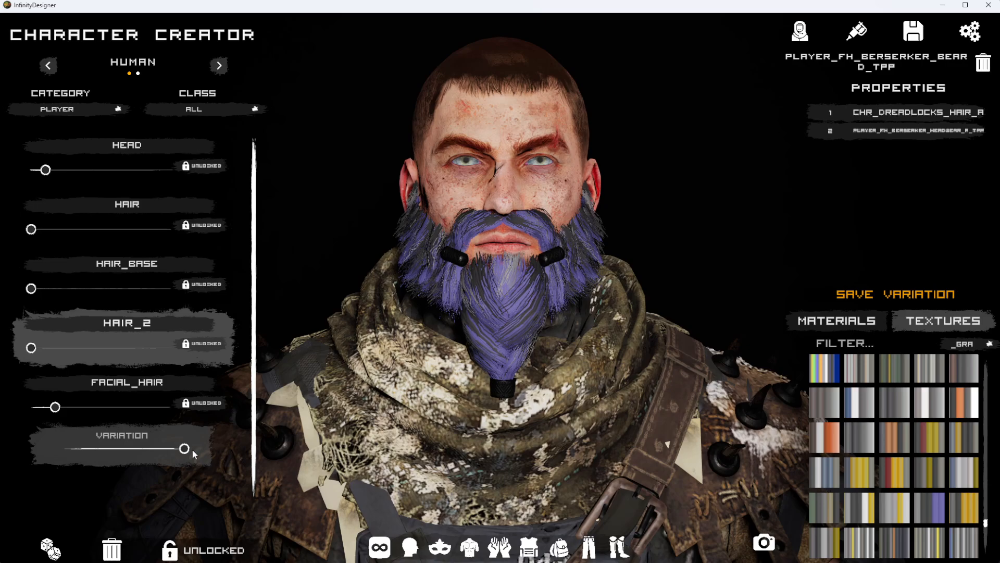
pyautogui.moveTo(185, 450)
pyautogui.mouseDown()
pyautogui.moveTo(133, 451)
pyautogui.moveTo(186, 450)
pyautogui.mouseUp()
# Show the materials list filtered by HAIR with _DIF as the texture type.
pyautogui.click(834, 116)
pyautogui.click(835, 115)
pyautogui.click(846, 319)
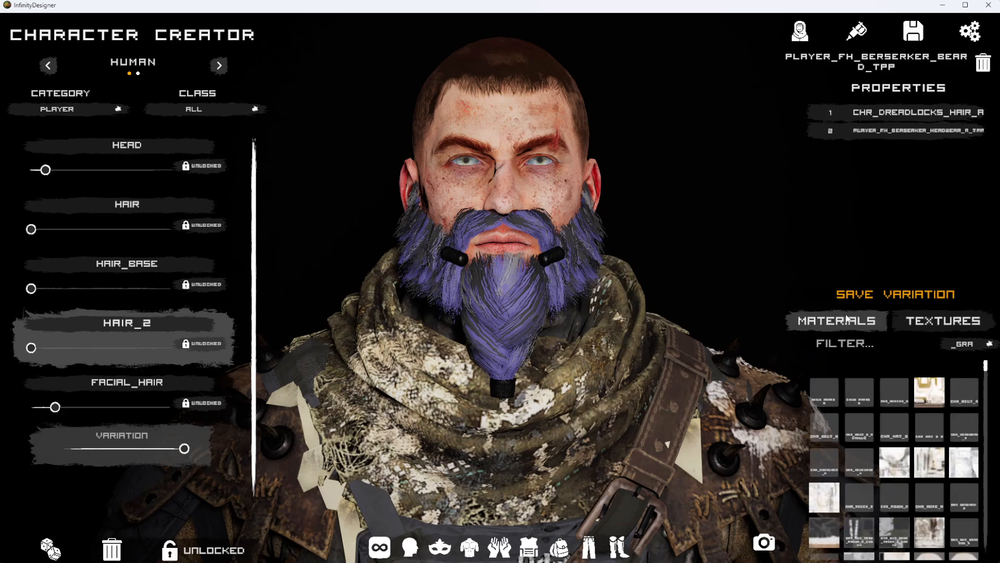
pyautogui.click(871, 342)
pyautogui.write('HAIR')
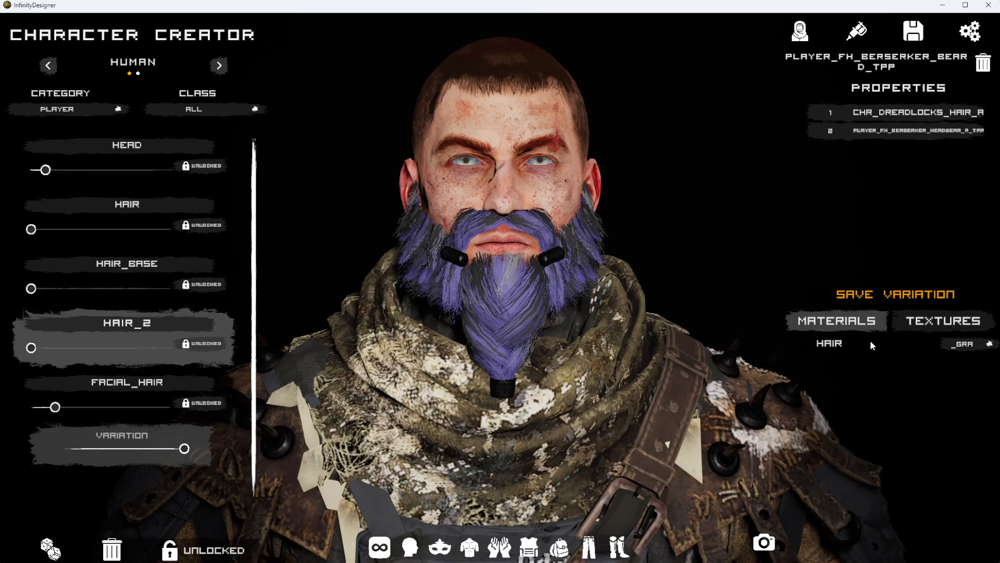
pyautogui.click(965, 346)
pyautogui.click(953, 364)
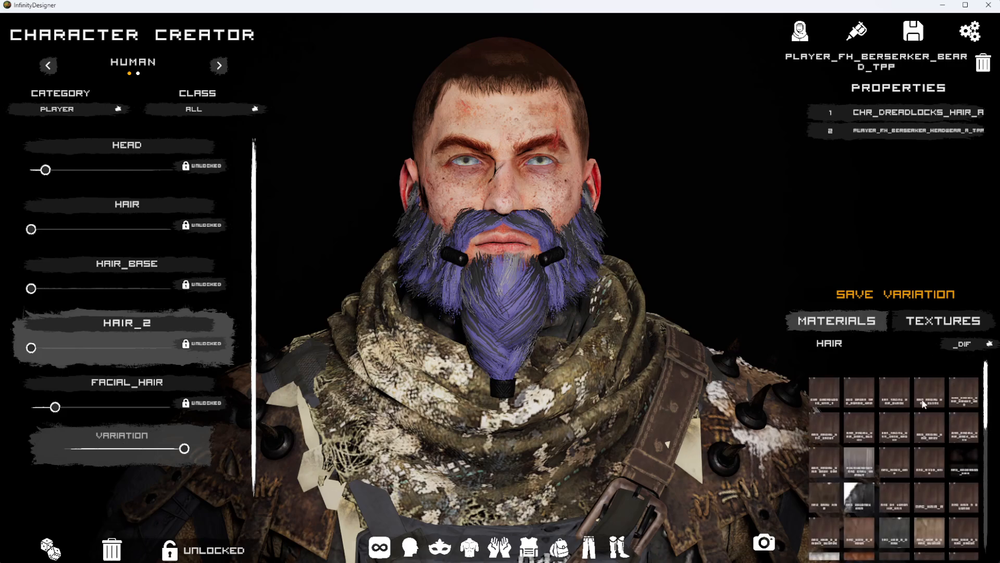
# Apply the NPC_HAIR_A_DARK_BLONDE material to the beard's first material slot and view the beard from the side.
pyautogui.scroll(-2, 903, 469)
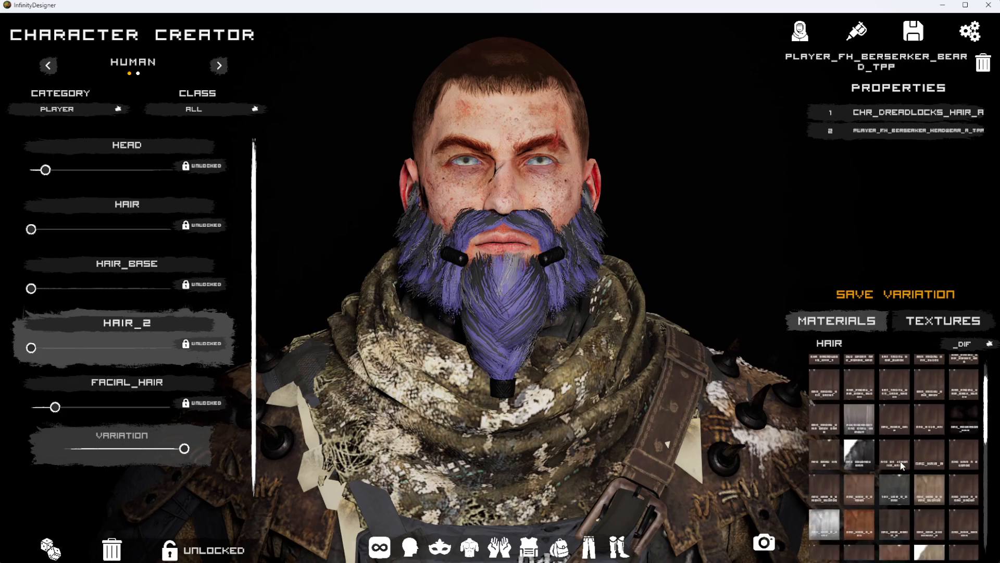
pyautogui.scroll(-2, 904, 477)
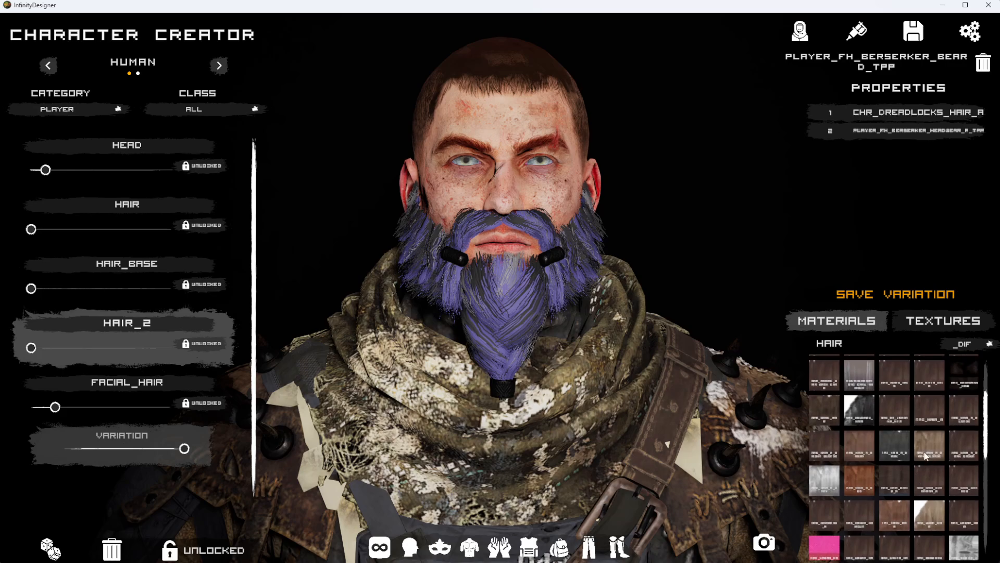
pyautogui.click(927, 442)
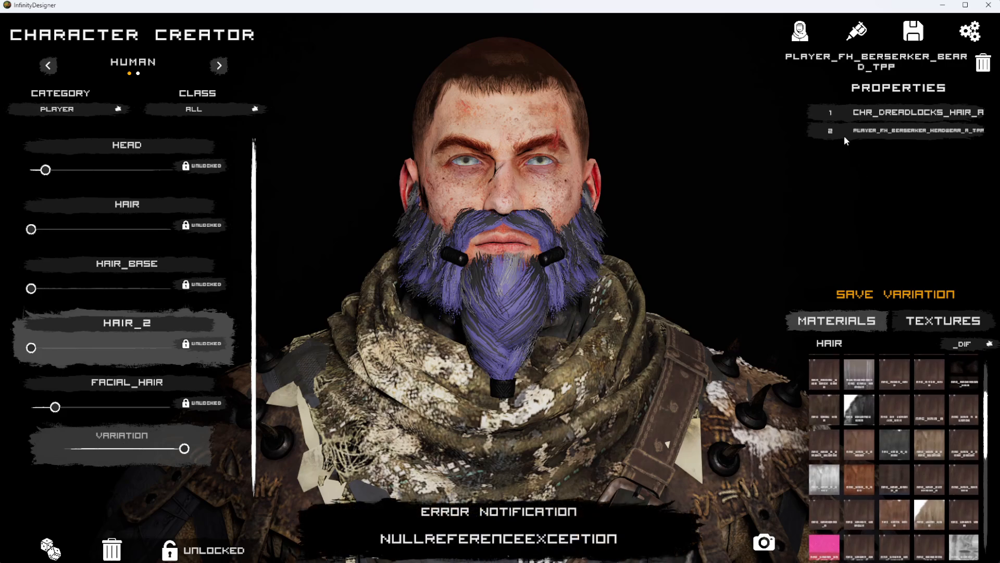
pyautogui.click(832, 110)
pyautogui.click(936, 441)
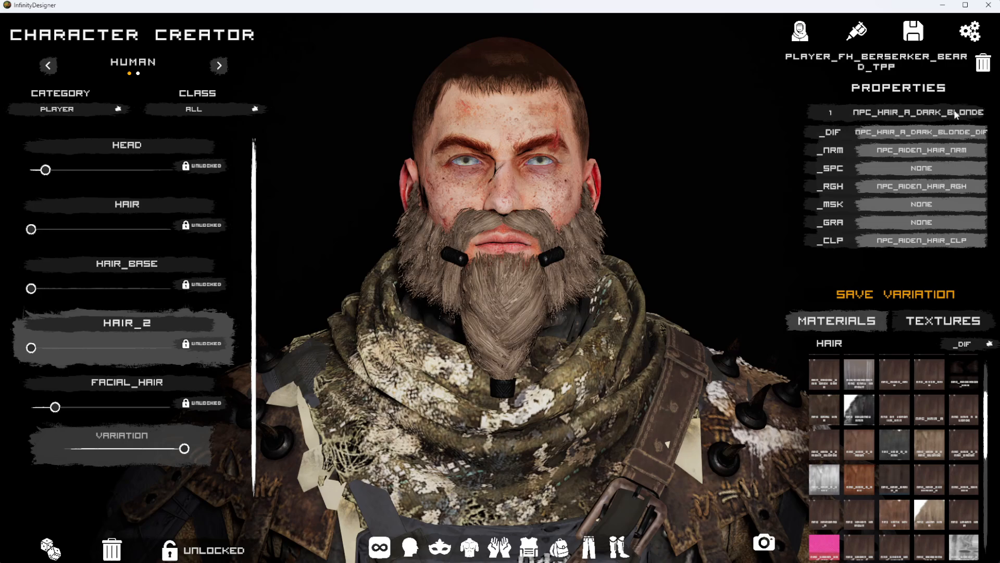
pyautogui.moveTo(566, 259); pyautogui.dragTo(523, 245)
pyautogui.moveTo(610, 354); pyautogui.dragTo(687, 353)
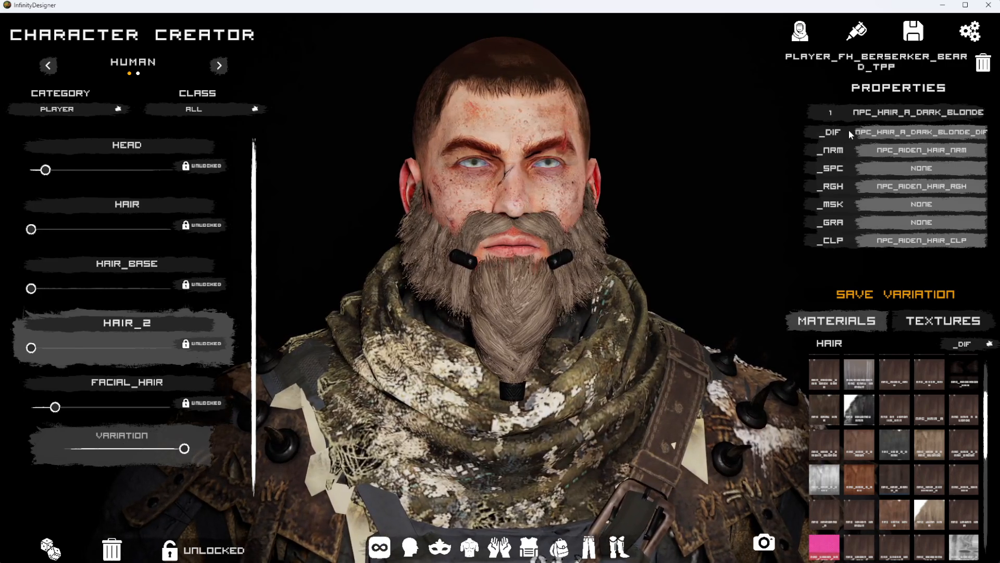
# Switch to the _GRA textures, try CHILD_PANTS_MIA_A_GRA, and apply CHR_POUCH_G_GRA as the beard's diffuse texture.
pyautogui.click(940, 323)
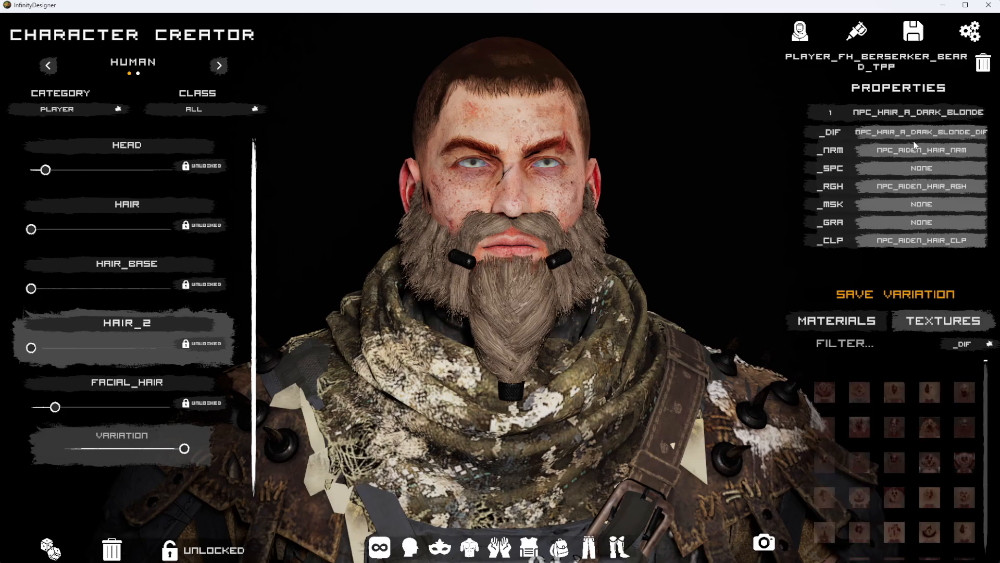
pyautogui.click(964, 344)
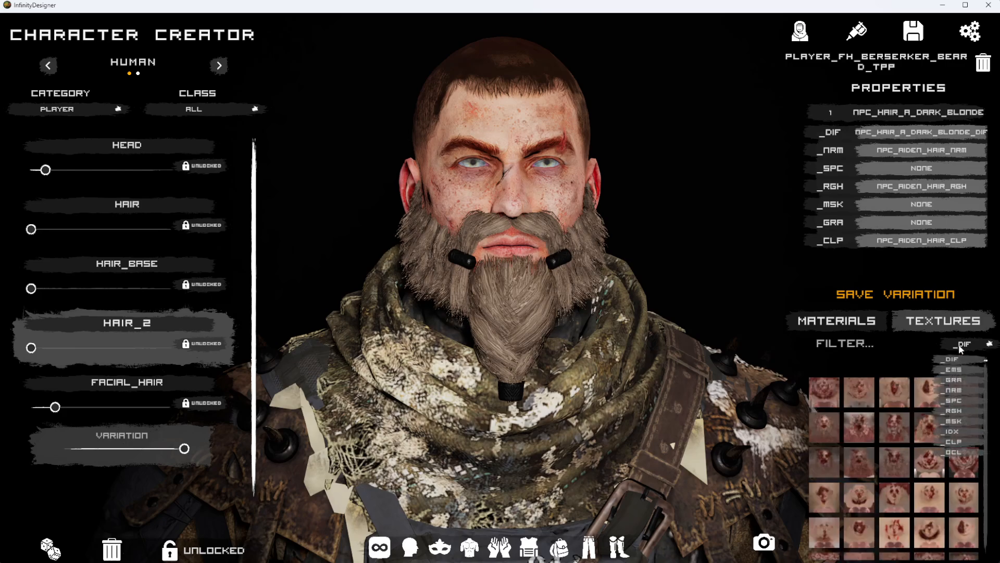
pyautogui.click(967, 417)
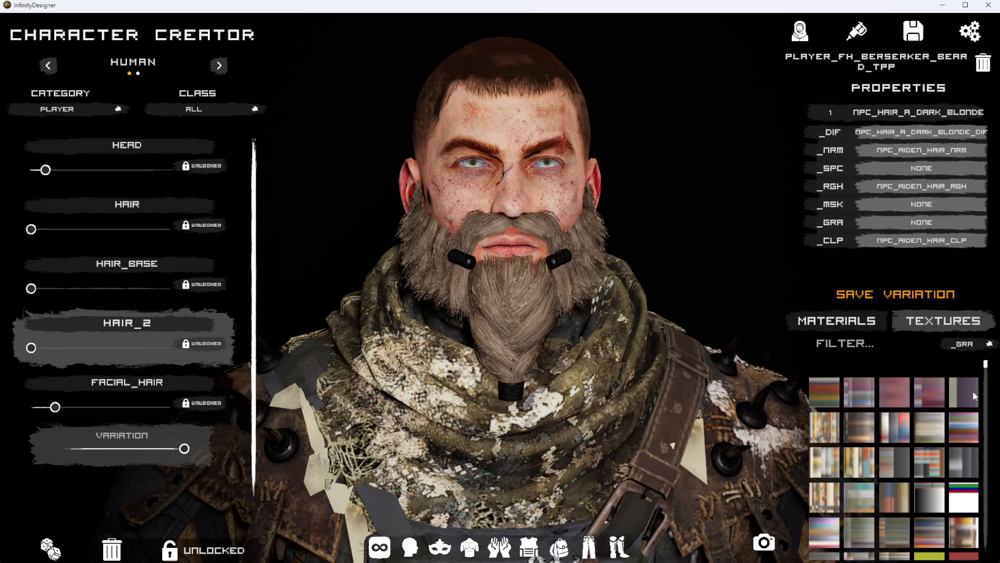
pyautogui.click(974, 396)
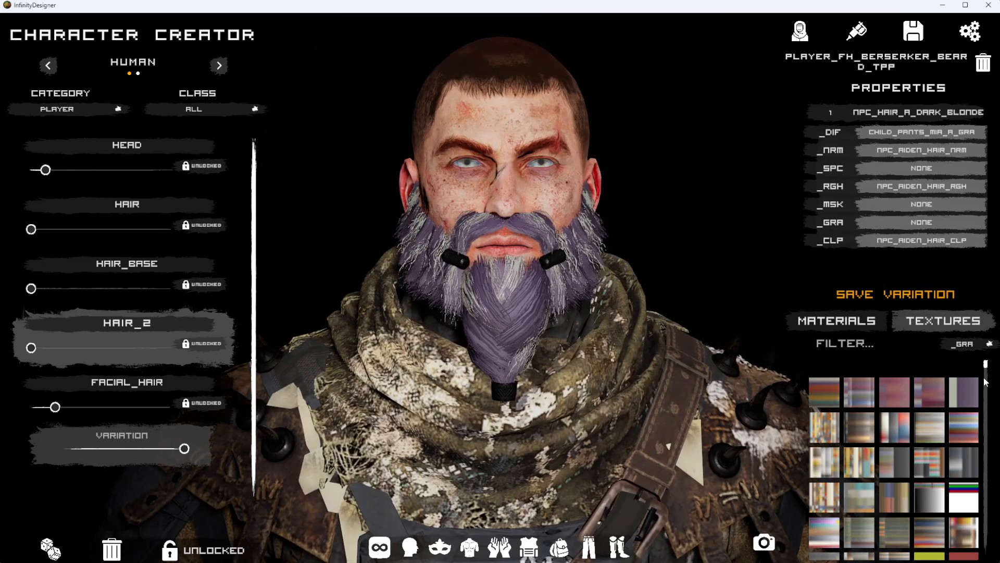
pyautogui.click(969, 453)
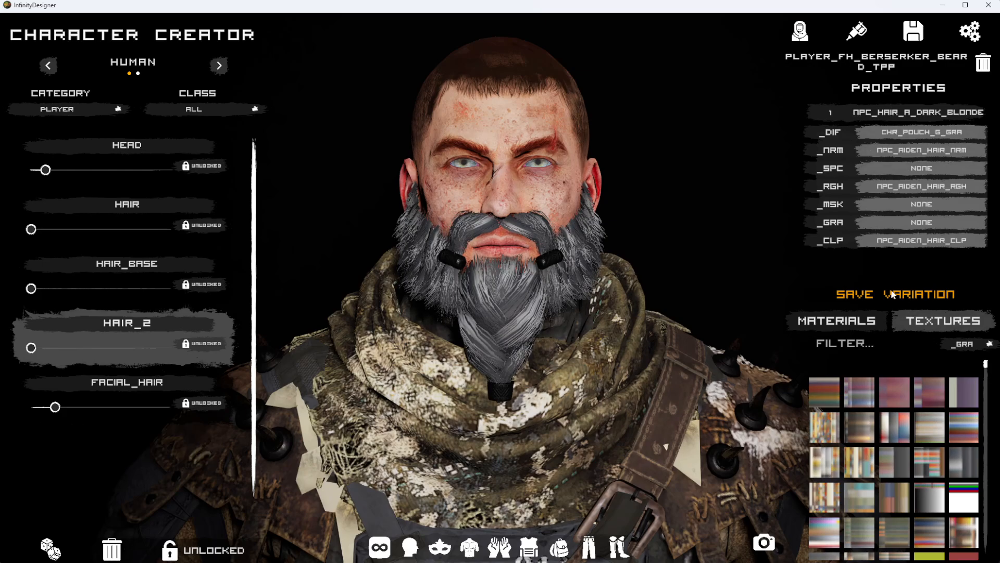
# Reselect the facial hair, compare its variations, and set it to the blue-purple CHR_DREADLOCKS_HAIR_A variation.
pyautogui.click(57, 408)
pyautogui.click(144, 450)
pyautogui.moveTo(144, 448); pyautogui.dragTo(226, 456)
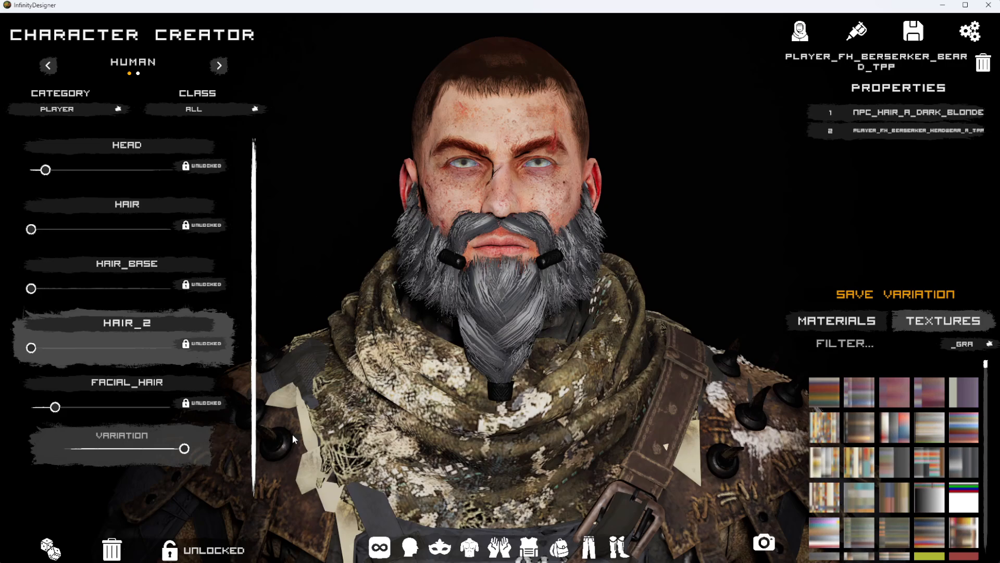
pyautogui.moveTo(183, 448); pyautogui.dragTo(129, 452)
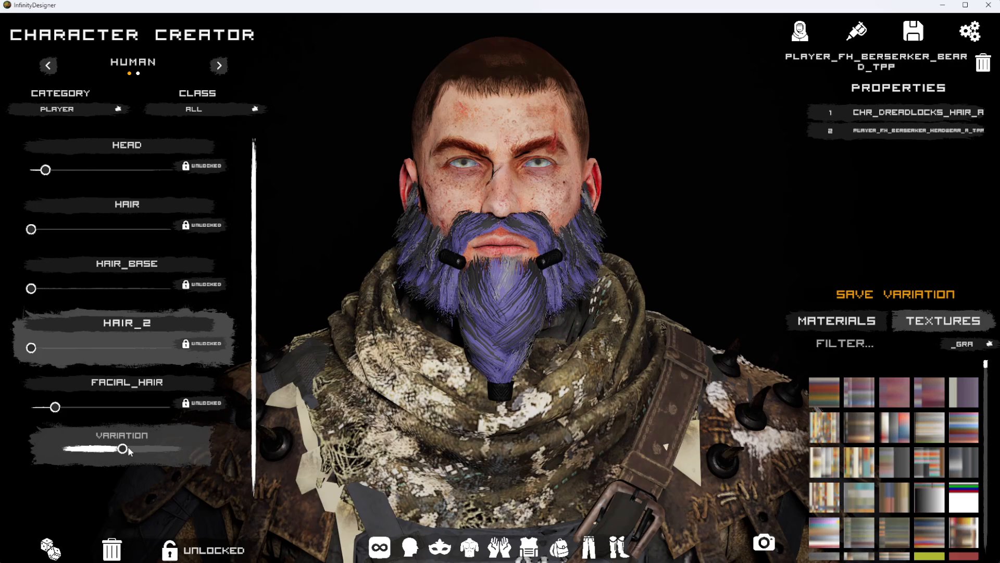
# Save the character as AIDEN with category Player and class All, and dismiss the Discord window.
pyautogui.click(913, 32)
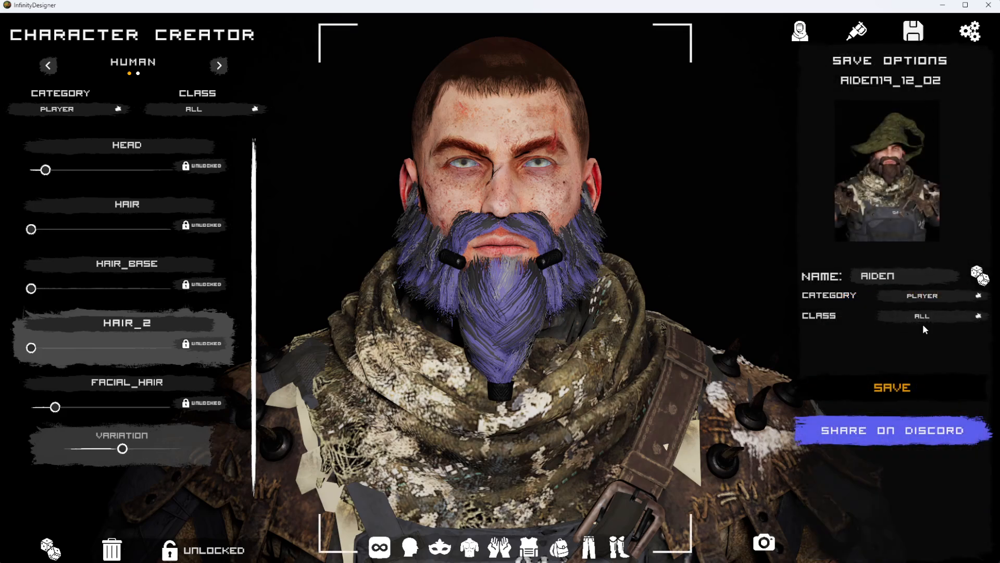
pyautogui.click(899, 388)
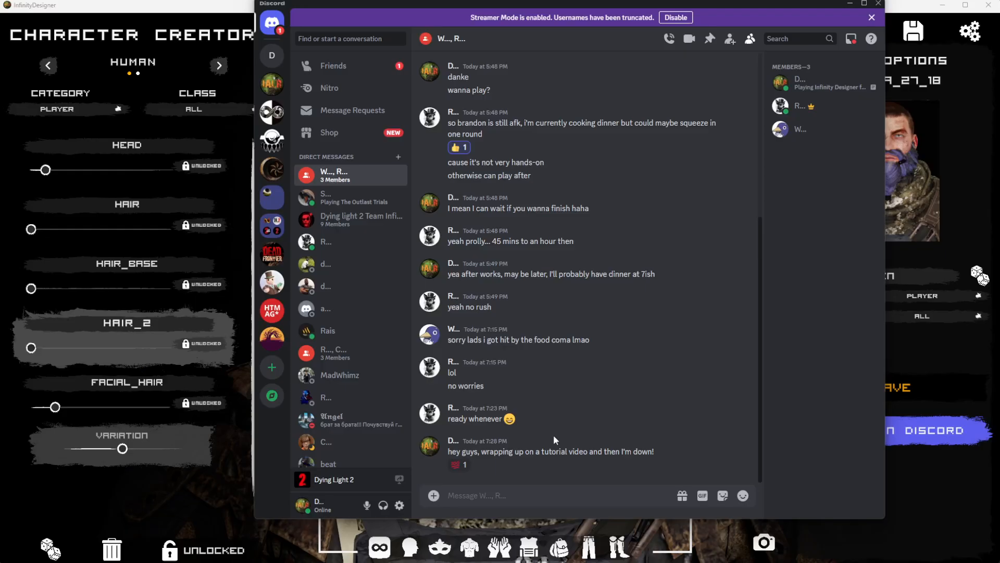
pyautogui.click(980, 160)
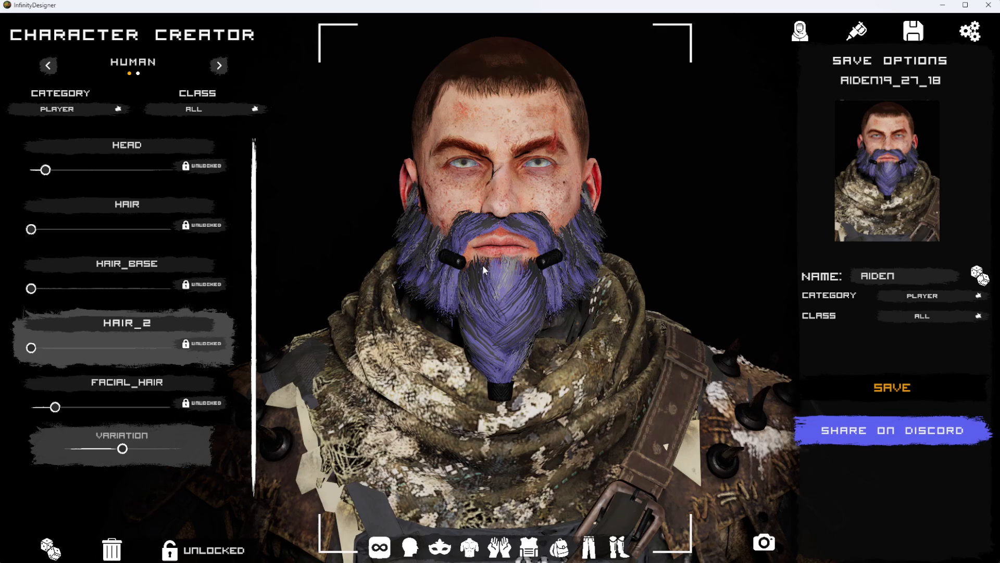
# Switch the facial hair to its last variation, the grey beard, and save the AIDEN character with it.
pyautogui.moveTo(125, 451); pyautogui.dragTo(184, 448)
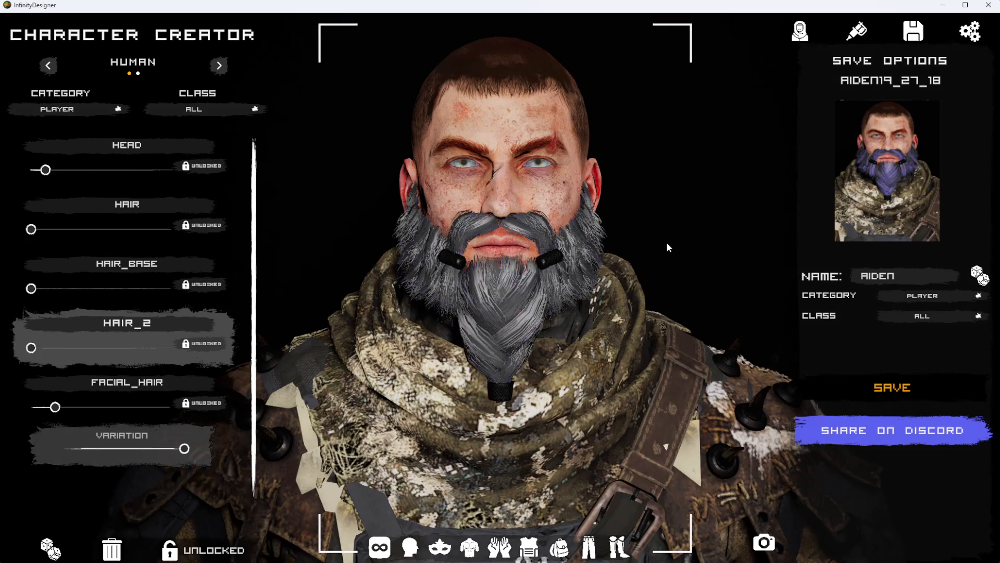
pyautogui.click(896, 388)
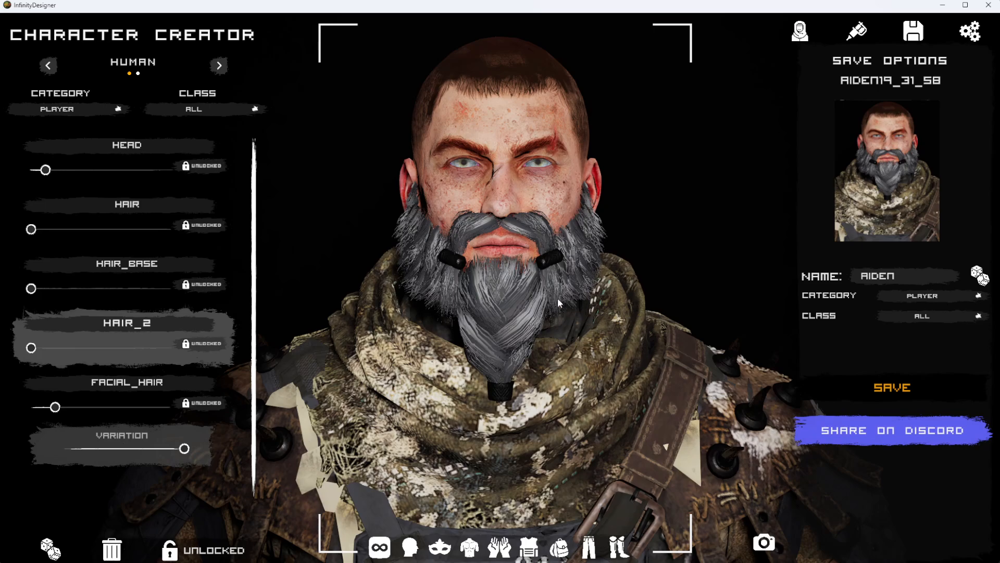
pyautogui.click(880, 389)
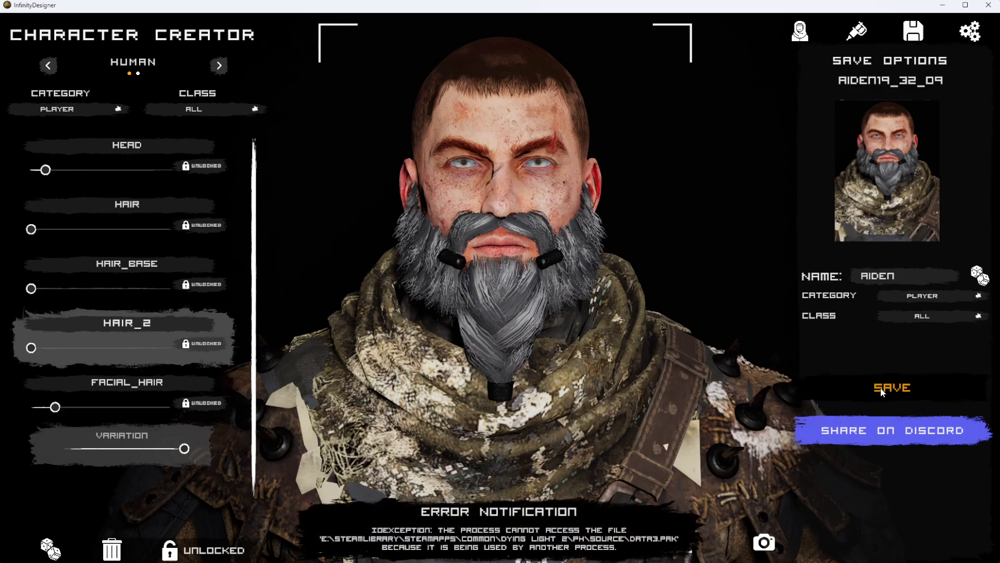
# Check the Dying Light 2 library page in Steam, return to Infinity Designer, and save the character again.
pyautogui.click(456, 562)
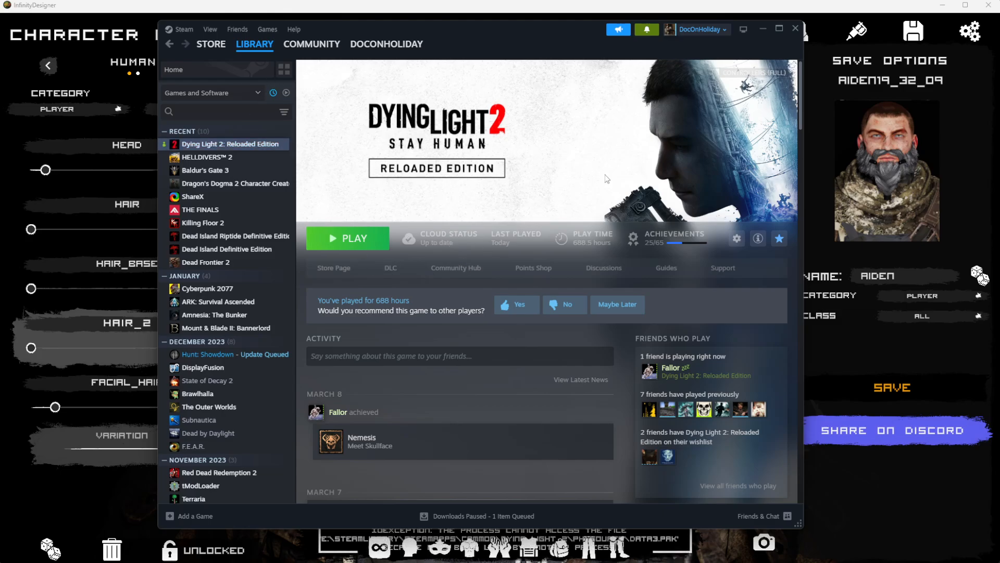
pyautogui.click(763, 28)
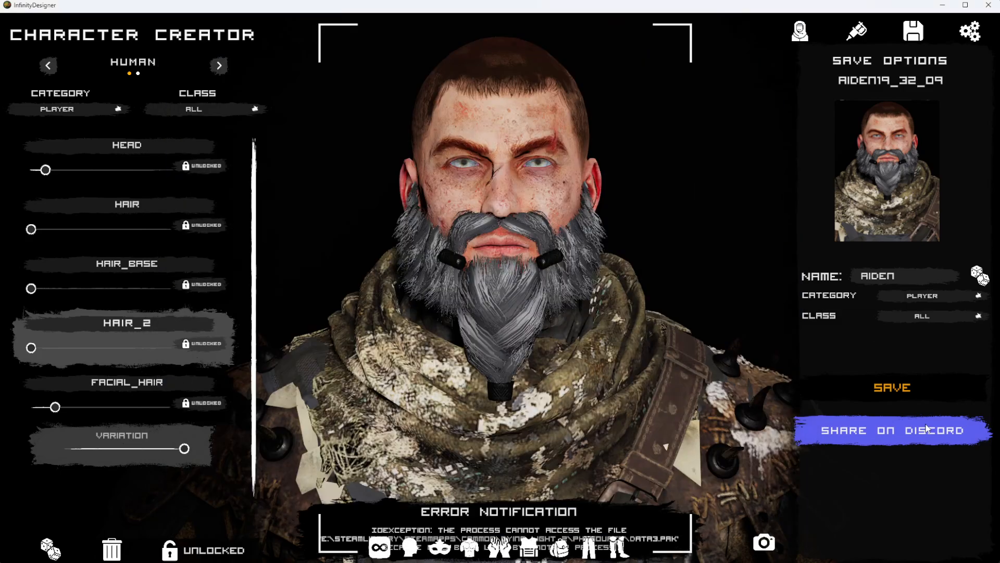
pyautogui.click(894, 386)
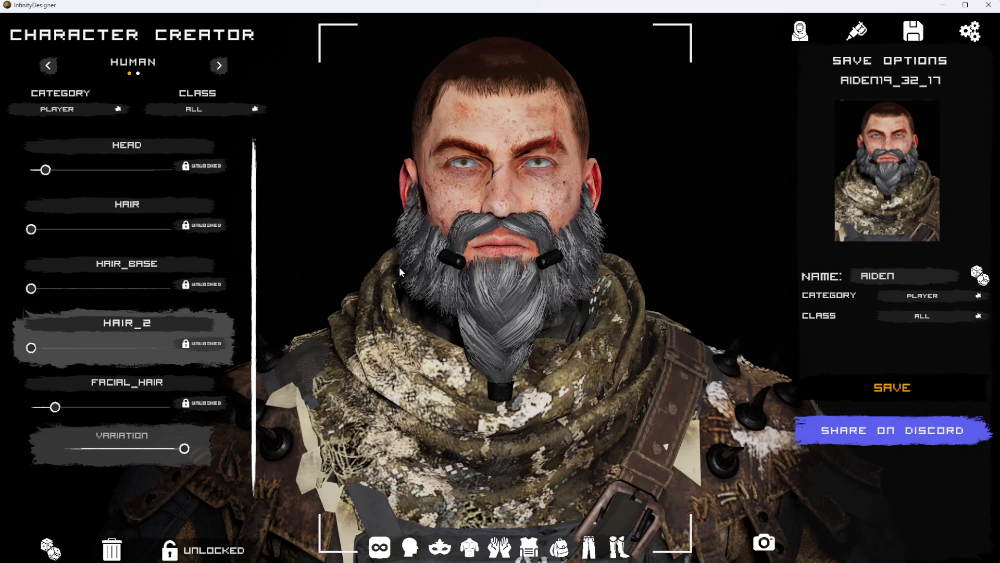